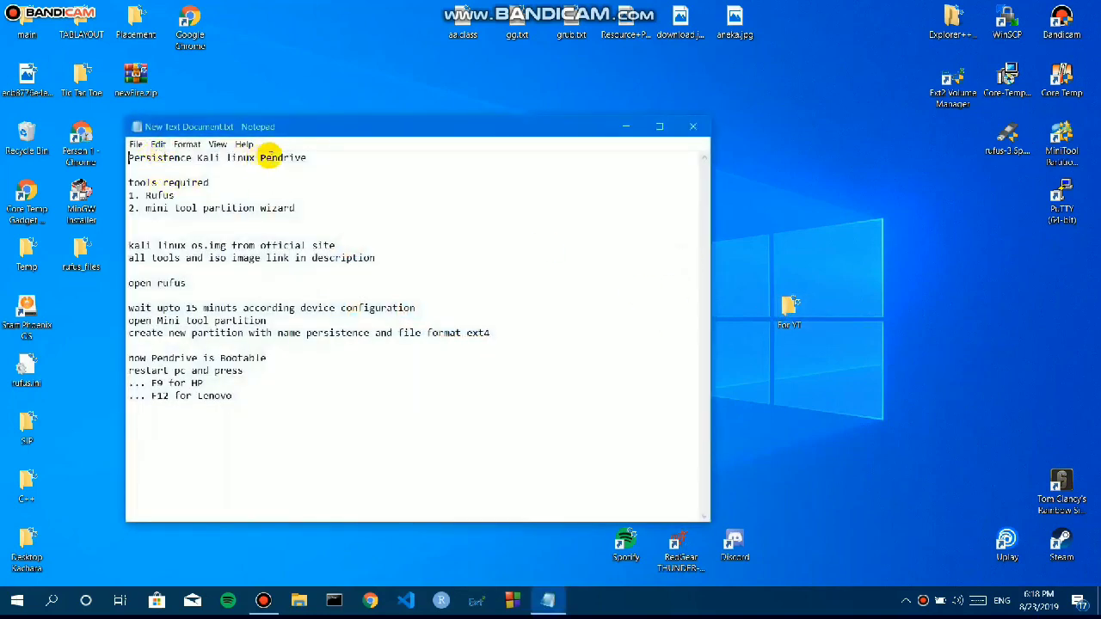
# Review the notes on the Kali pendrive's required tools, the OS image source and the opening Rufus step.
pyautogui.moveTo(307, 158); pyautogui.dragTo(117, 158)
pyautogui.moveTo(244, 184); pyautogui.dragTo(116, 182)
pyautogui.moveTo(185, 195); pyautogui.dragTo(117, 196)
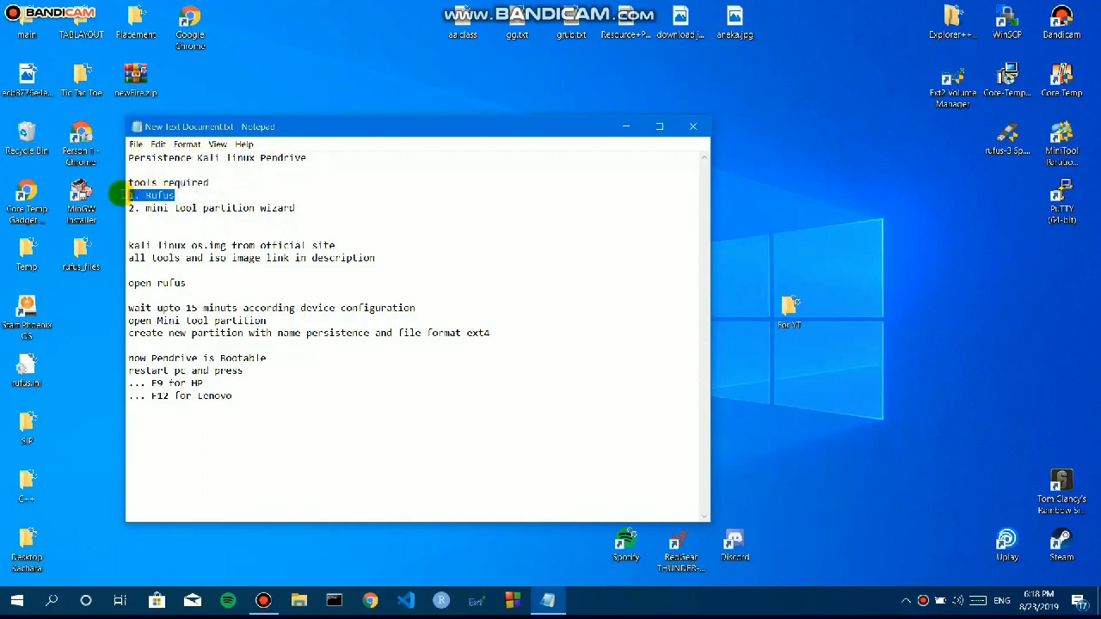
pyautogui.moveTo(297, 208); pyautogui.dragTo(120, 215)
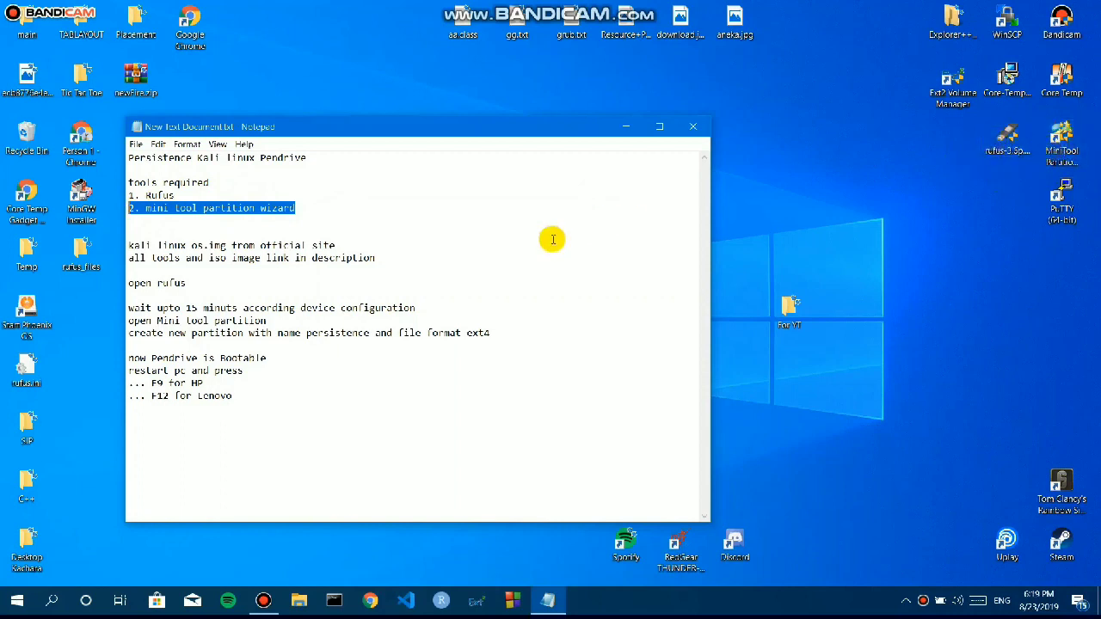
pyautogui.moveTo(341, 245); pyautogui.dragTo(134, 242)
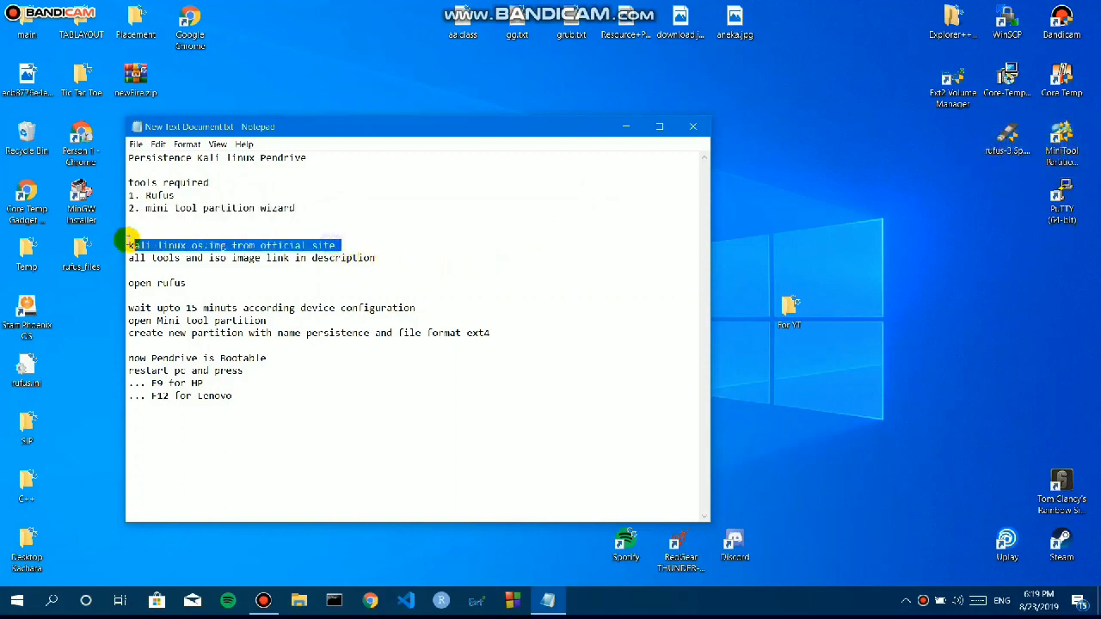
pyautogui.moveTo(388, 258); pyautogui.dragTo(123, 246)
pyautogui.click(247, 284)
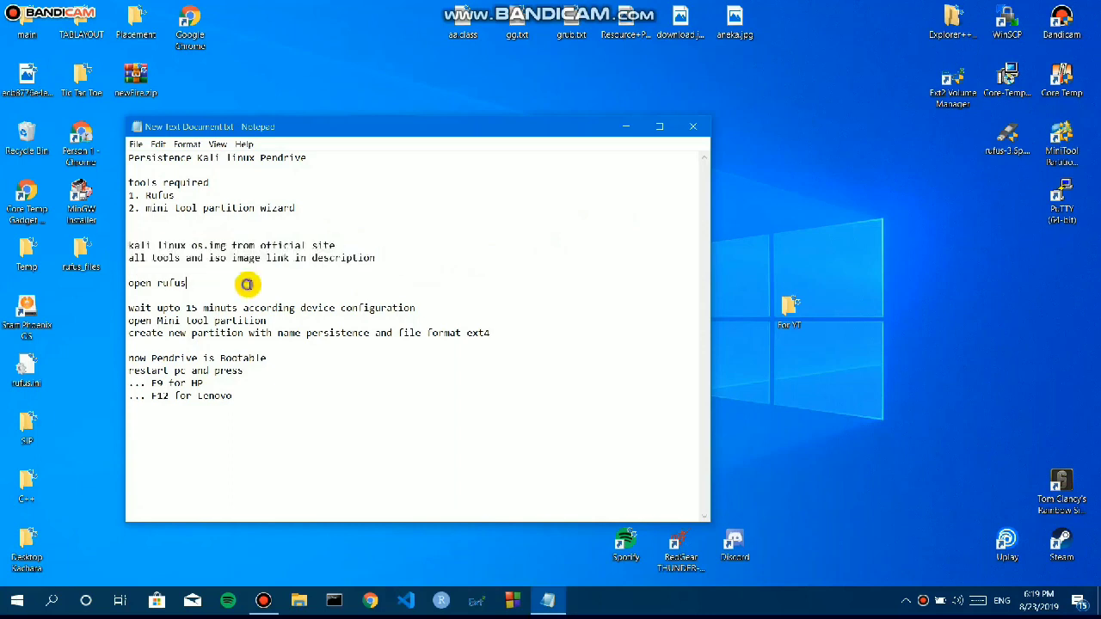
pyautogui.moveTo(187, 284); pyautogui.dragTo(123, 283)
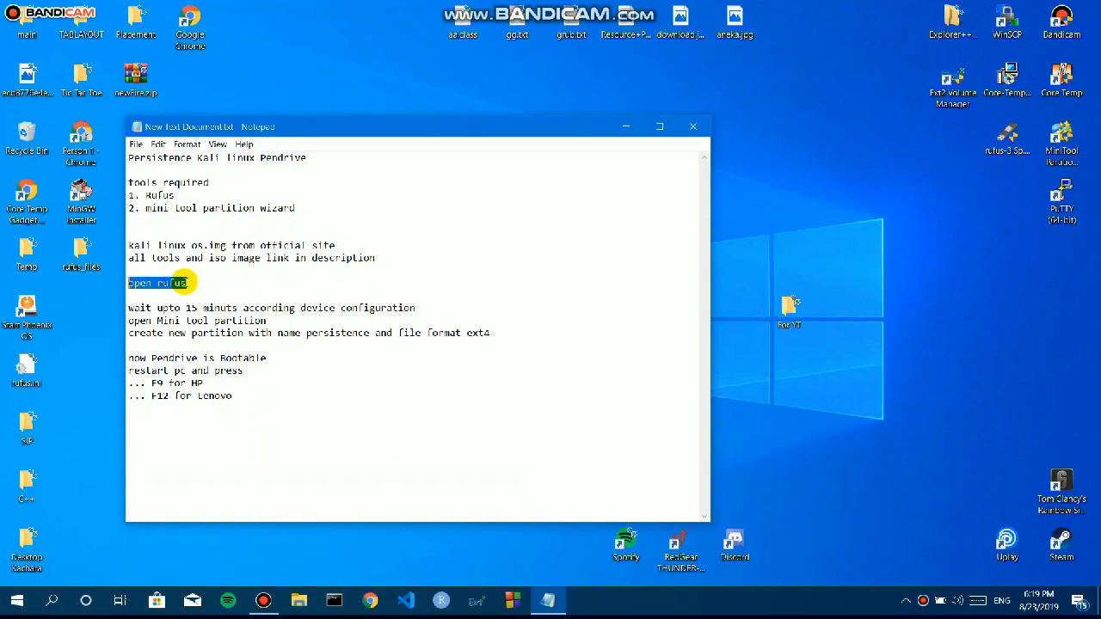
pyautogui.click(184, 283)
# Launch Rufus from the desktop, allow it to run, and select the 32 GB Disk 1 as the target device.
pyautogui.click(1006, 139)
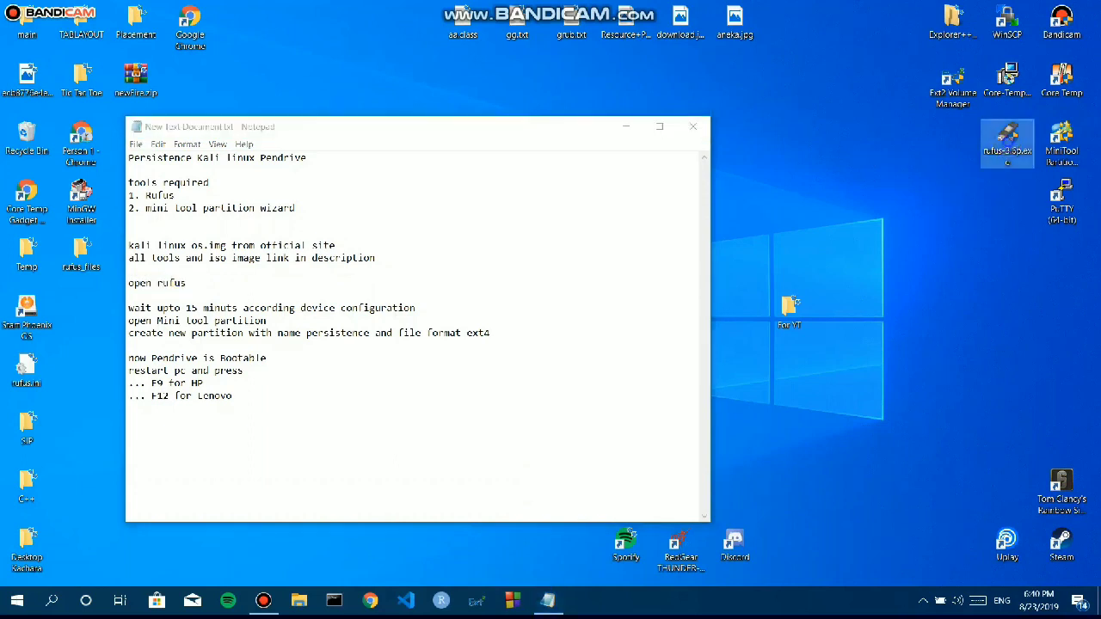
pyautogui.click(484, 392)
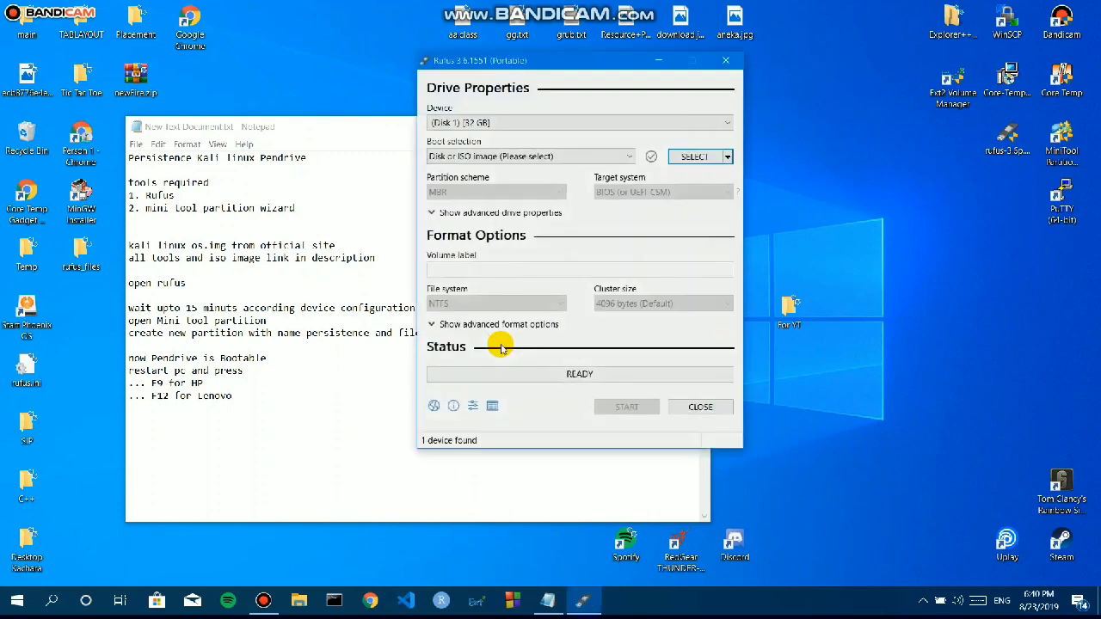
pyautogui.click(506, 123)
pyautogui.click(506, 133)
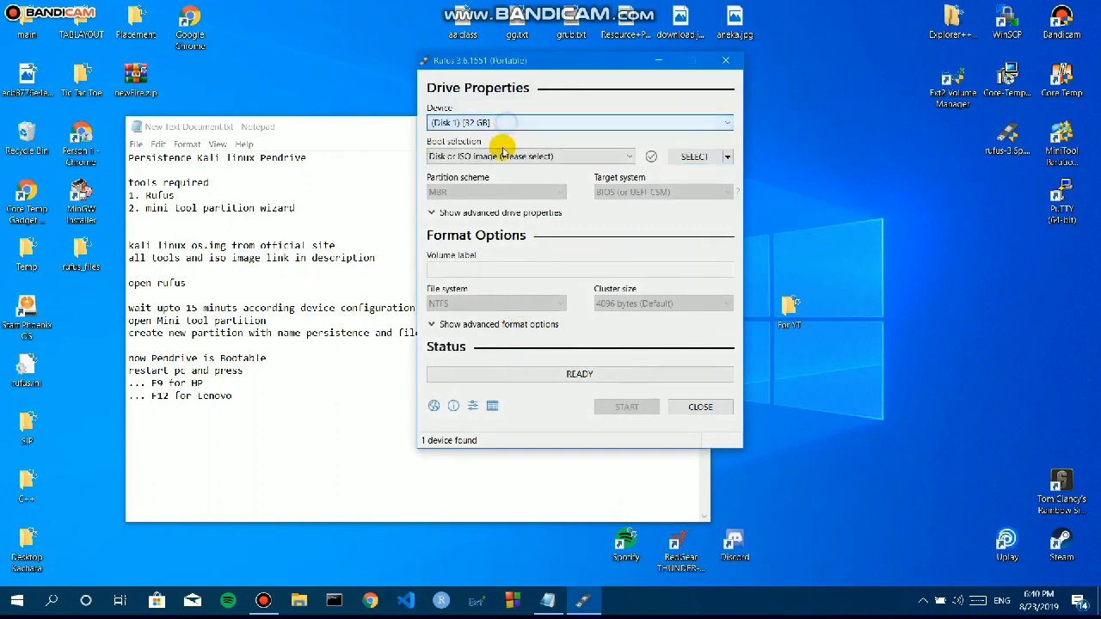
# Set the boot selection to a disk or ISO image and load kali-linux-2018.2-amd64.iso.
pyautogui.click(535, 157)
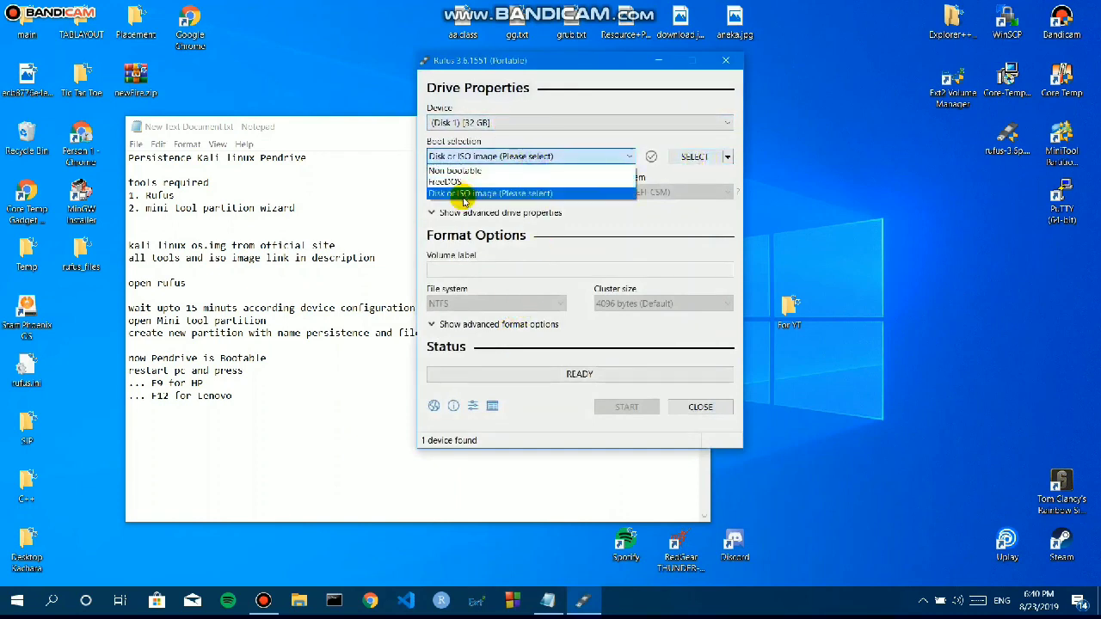
pyautogui.click(462, 194)
pyautogui.click(686, 156)
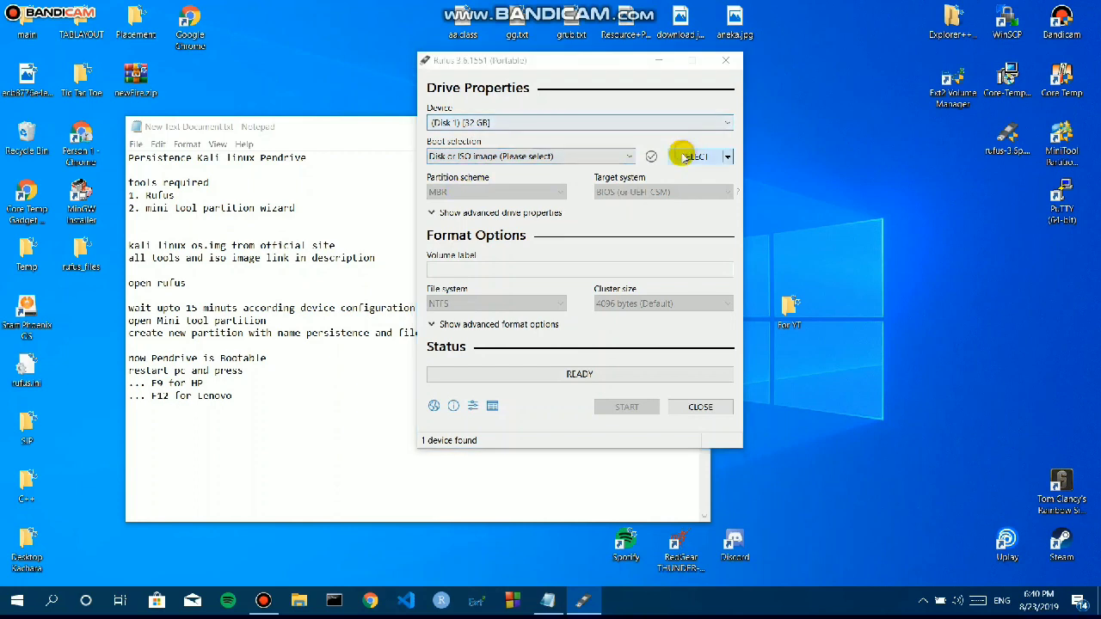
pyautogui.doubleClick(528, 195)
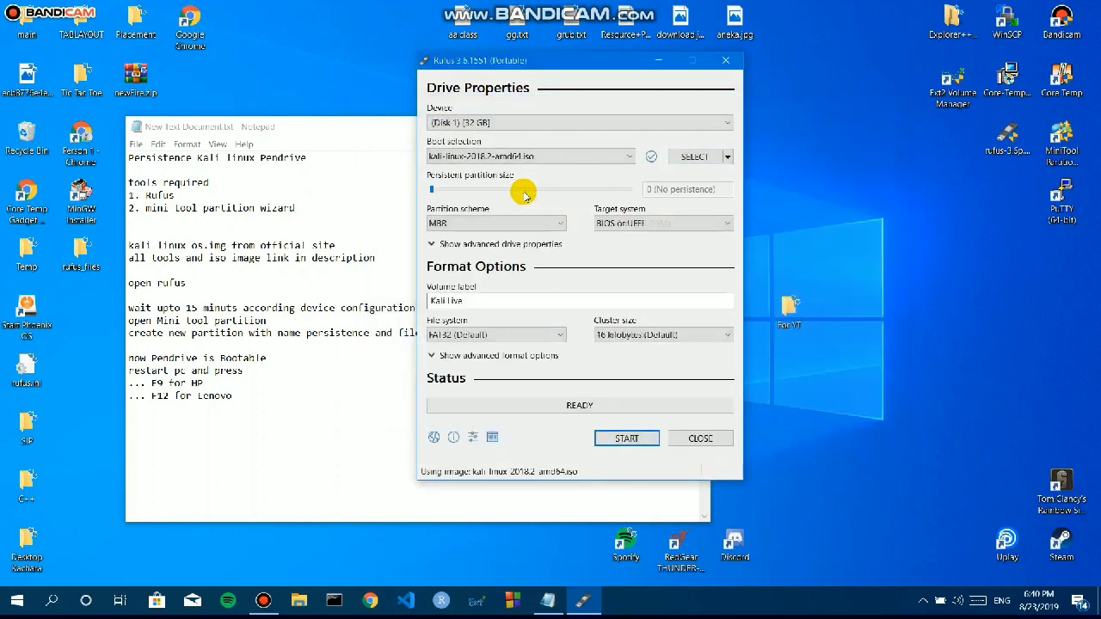
# Choose the MBR partition scheme and the BIOS or UEFI target system for the Kali drive.
pyautogui.click(518, 224)
pyautogui.click(445, 220)
pyautogui.click(634, 223)
pyautogui.click(635, 236)
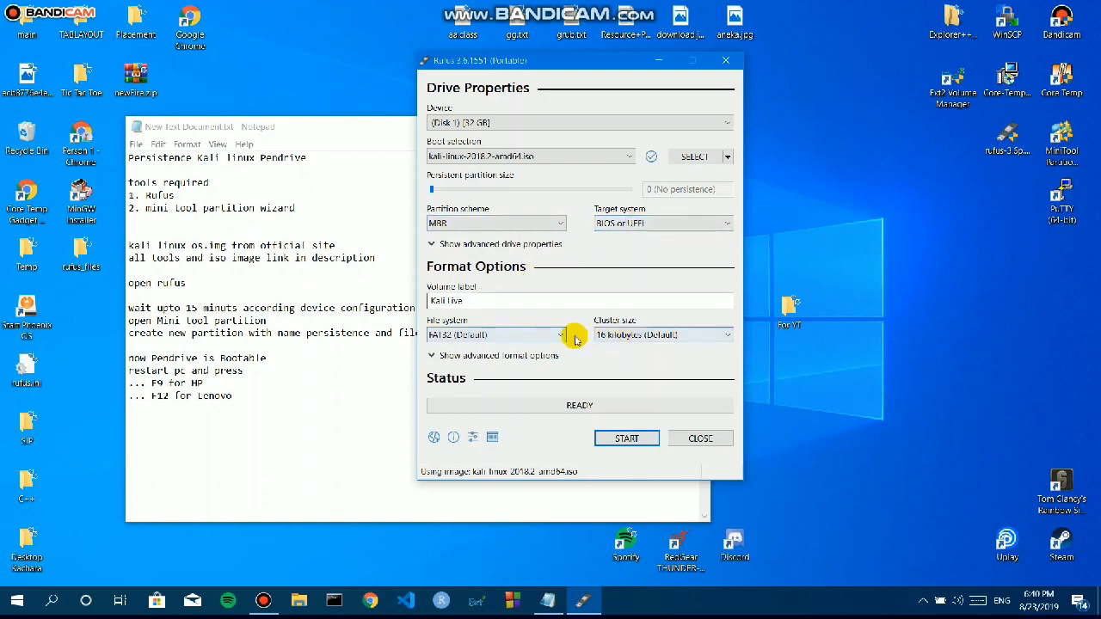
# Start writing the Kali image in ISO Image mode and accept erasing all data on the drive.
pyautogui.click(627, 441)
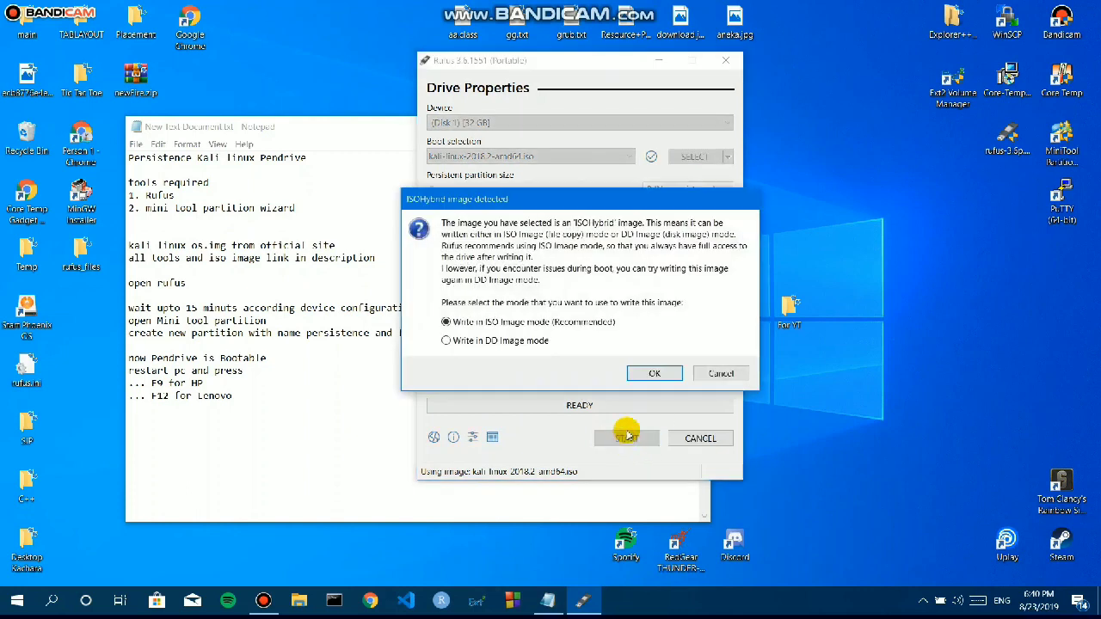
pyautogui.click(652, 377)
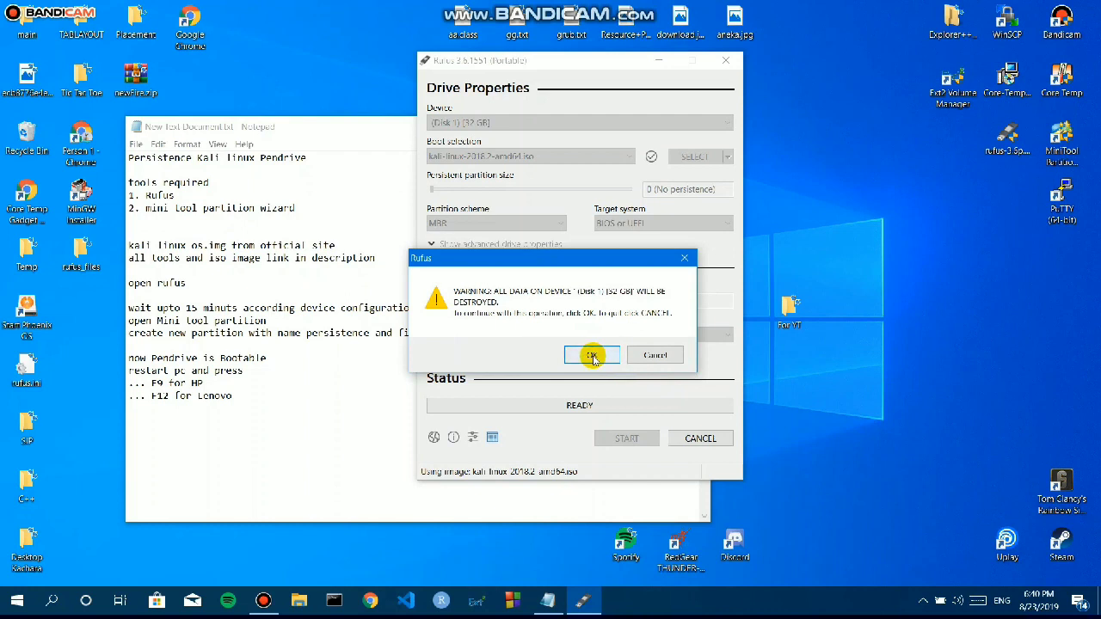
pyautogui.click(591, 356)
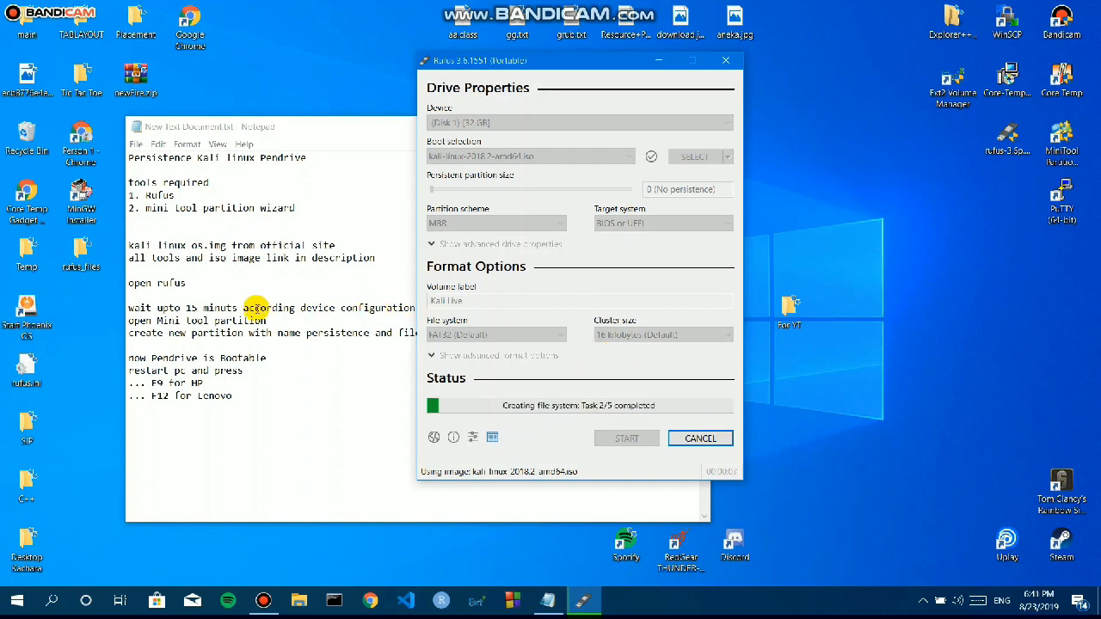
# Check the line in the notes about waiting up to 15 minutes depending on the device configuration.
pyautogui.click(272, 291)
pyautogui.moveTo(415, 307); pyautogui.dragTo(121, 307)
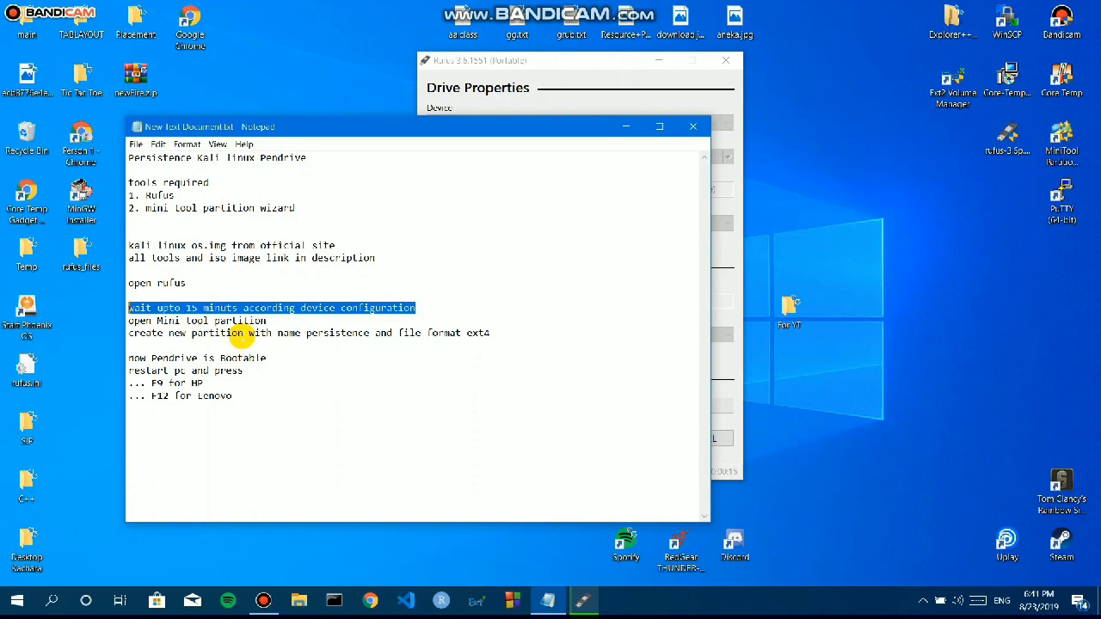
pyautogui.click(531, 279)
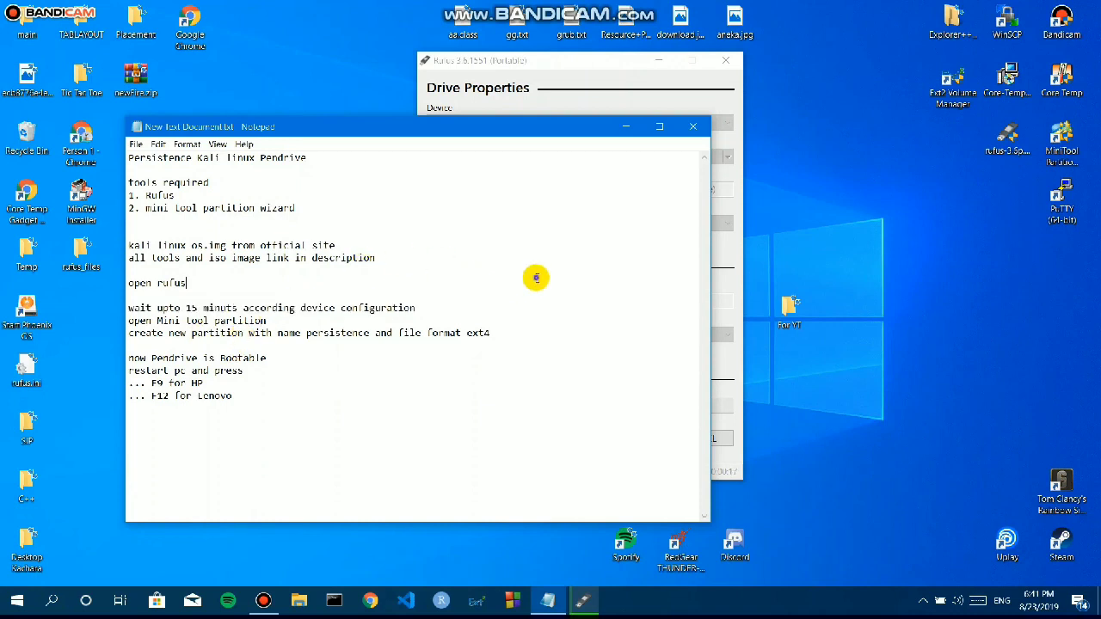
# Return to Rufus and close it once the image has been written to the pendrive.
pyautogui.click(732, 247)
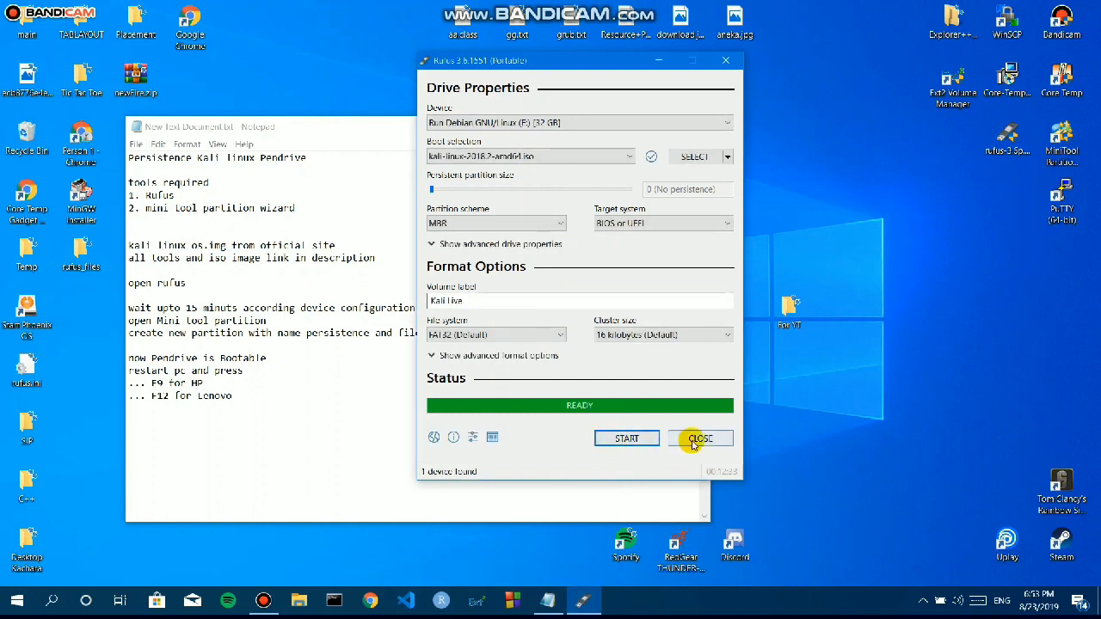
pyautogui.click(693, 445)
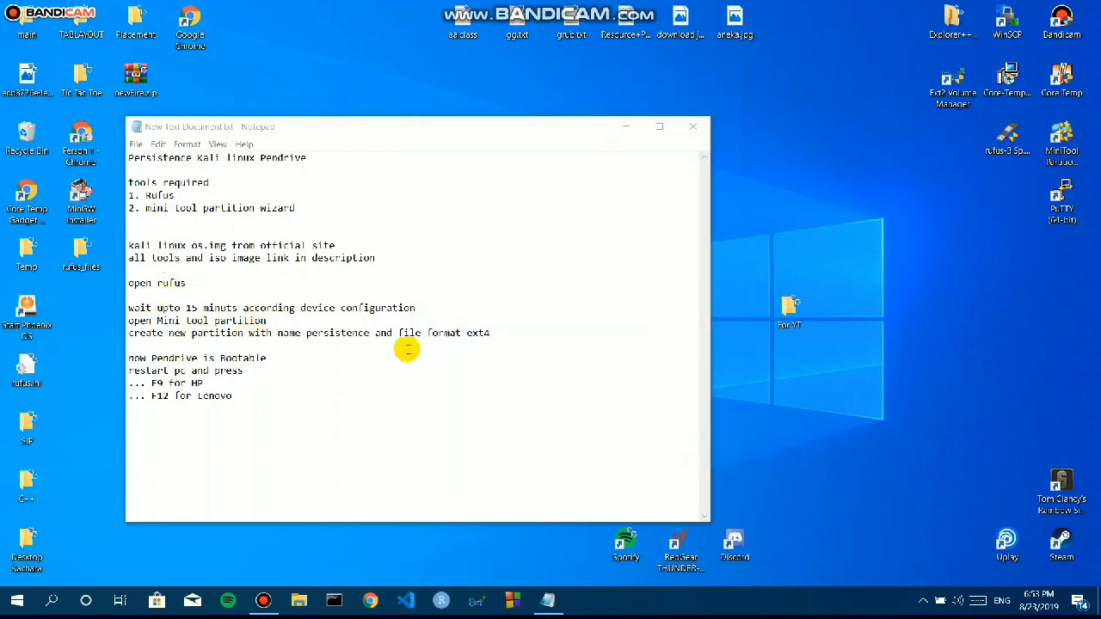
pyautogui.click(367, 324)
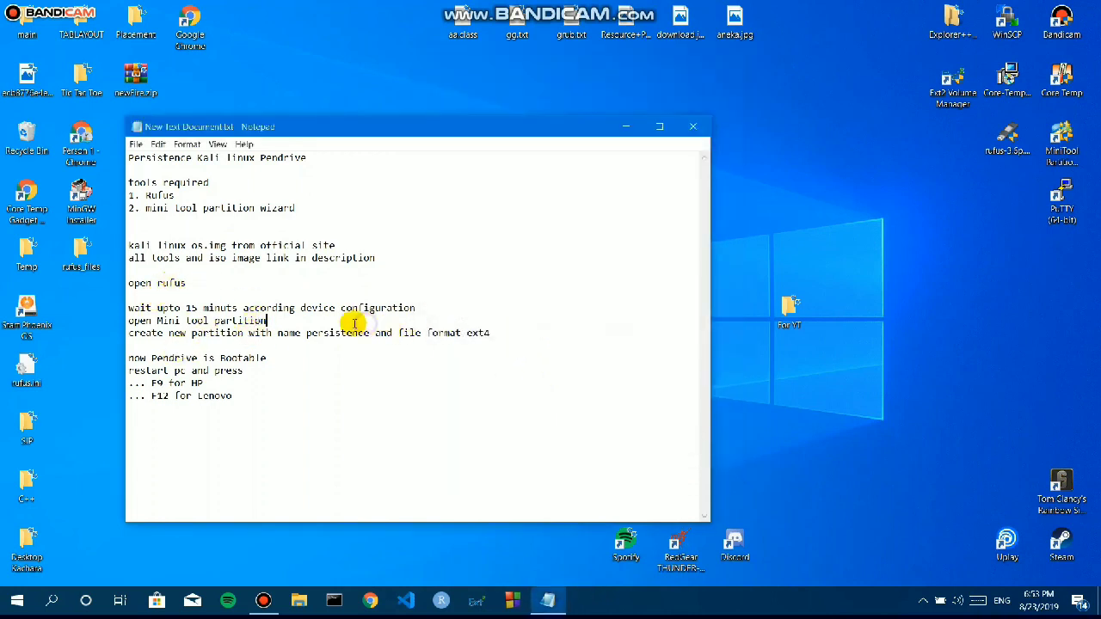
pyautogui.keyDown('shift'); pyautogui.click(430, 307); pyautogui.keyUp('shift')
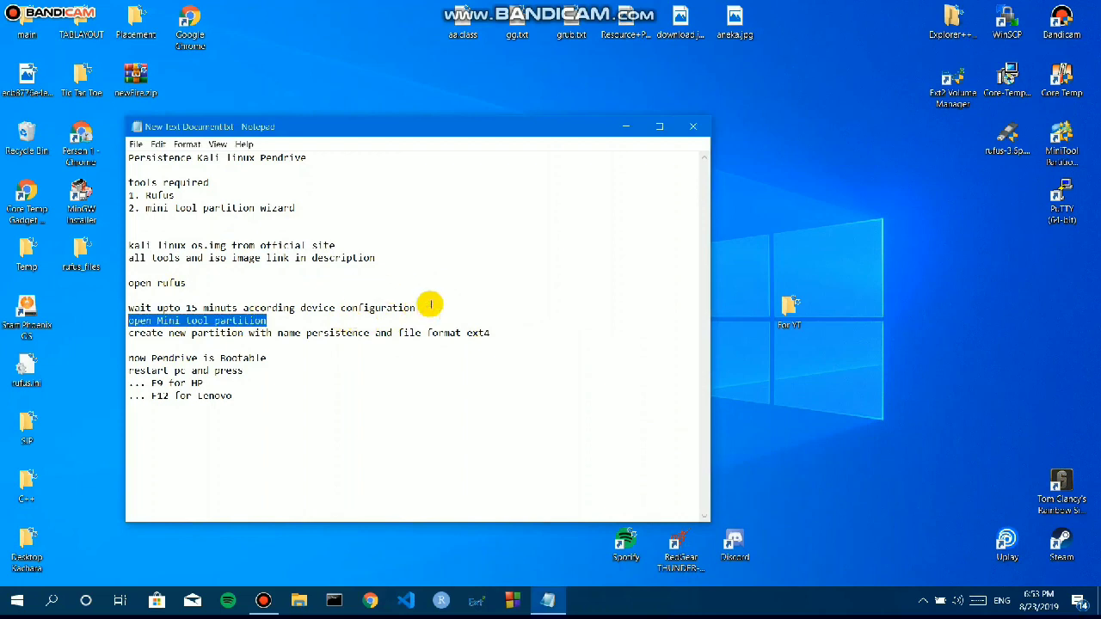
pyautogui.press('Delete')
pyautogui.hotkey('ctrl', 'z')
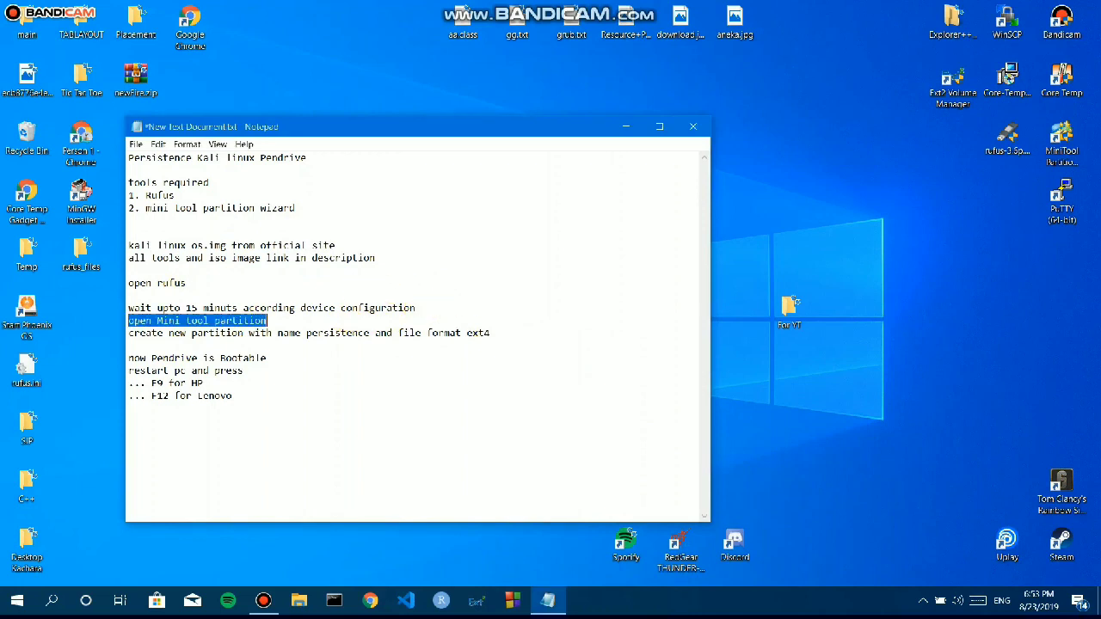
# Add the line "pendrive now bootable" to the notes below the line about the 15-minute wait.
pyautogui.click(428, 300)
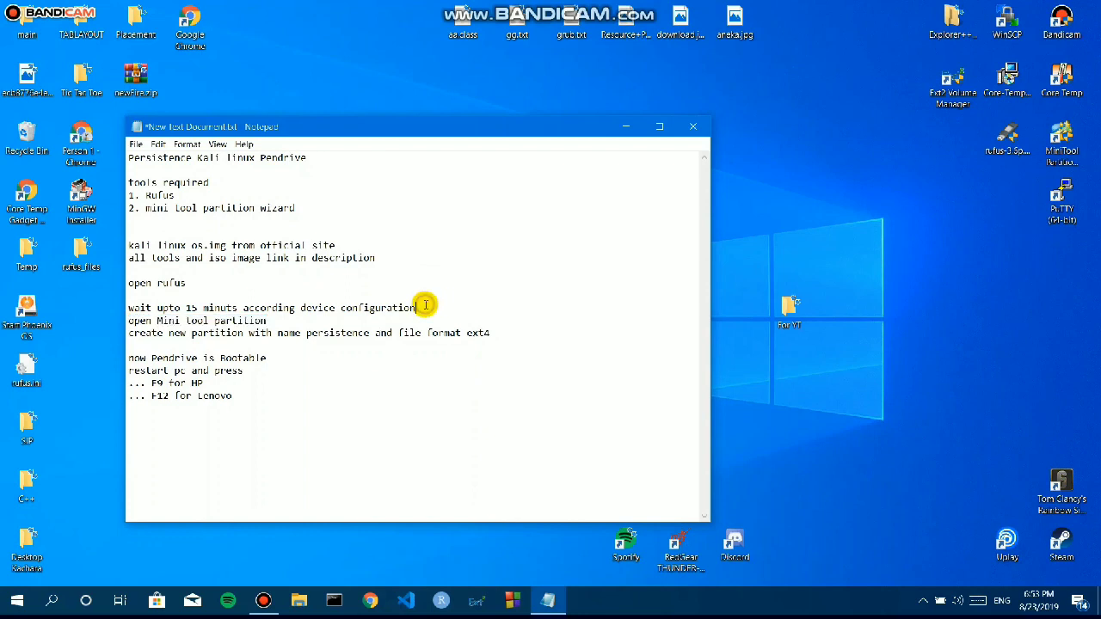
pyautogui.press('Return')
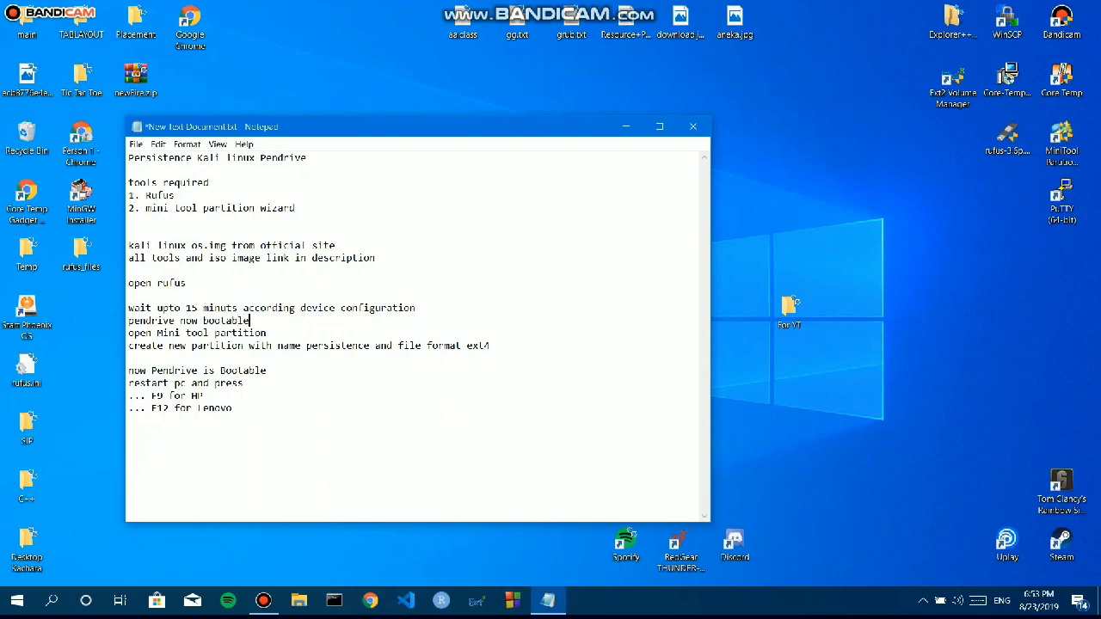
# Follow the notes' MiniTool line by launching MiniTool Partition Wizard into its disk manager, declining the version 11.5 download.
pyautogui.moveTo(267, 333); pyautogui.dragTo(120, 336)
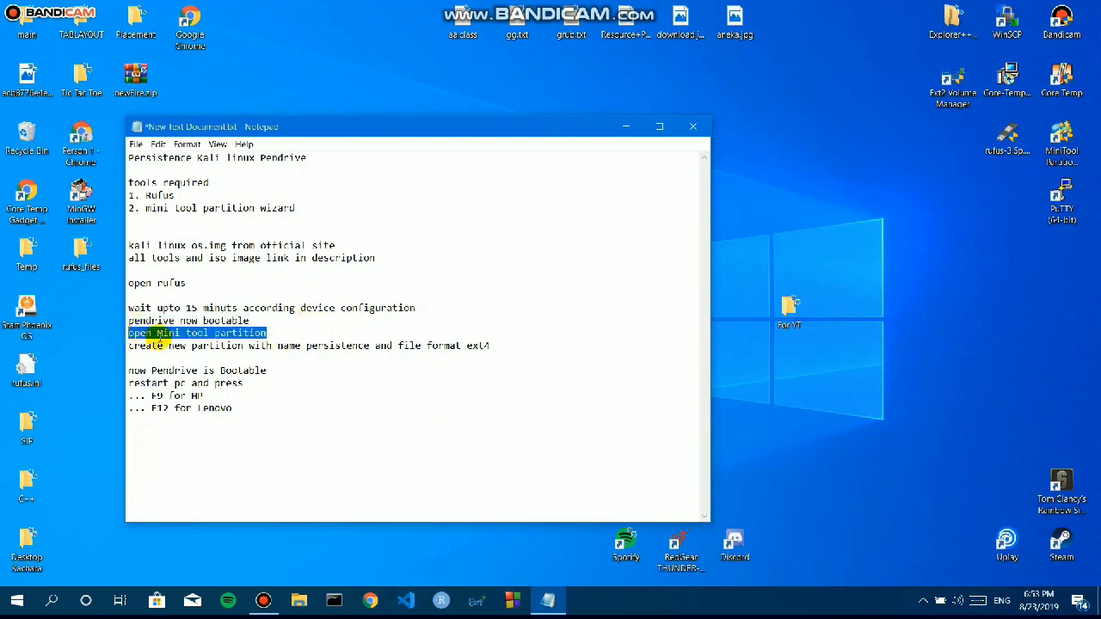
pyautogui.click(1062, 138)
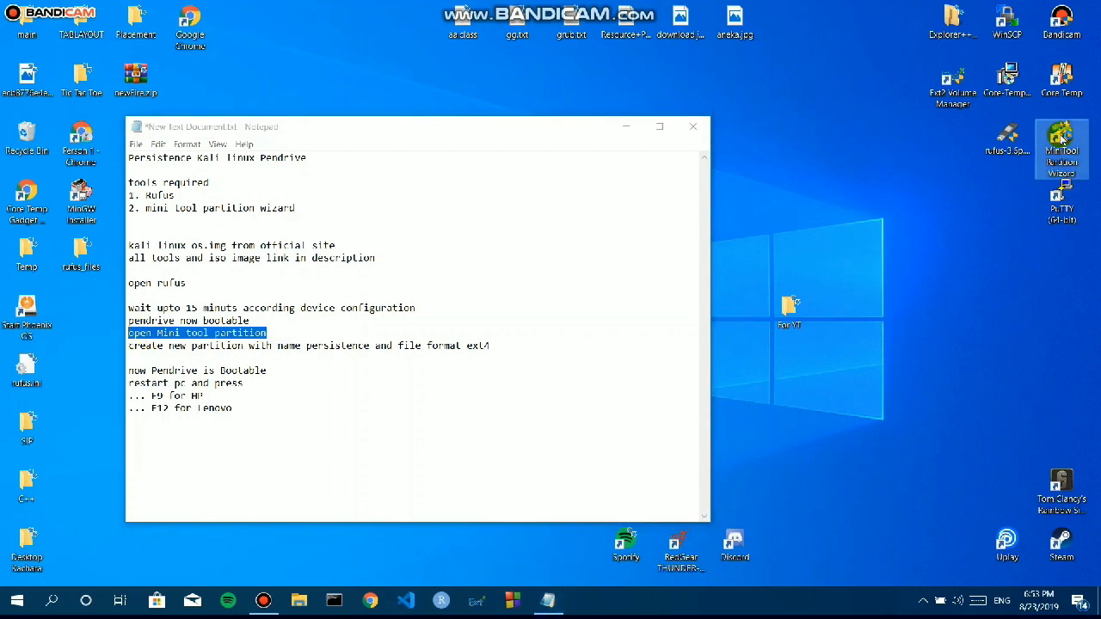
pyautogui.click(483, 393)
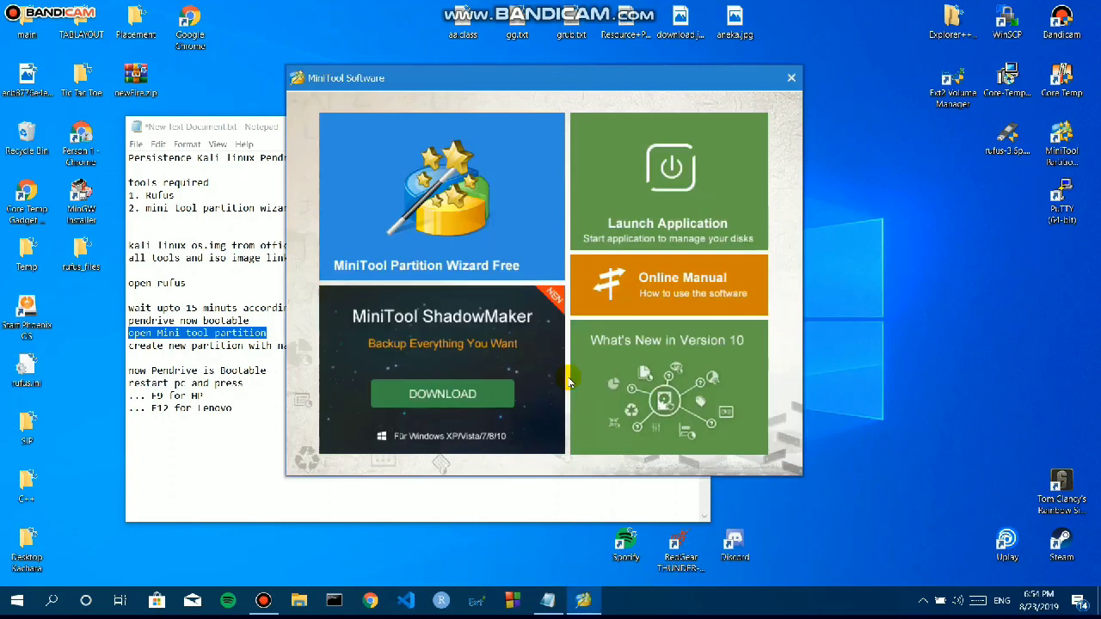
pyautogui.click(662, 173)
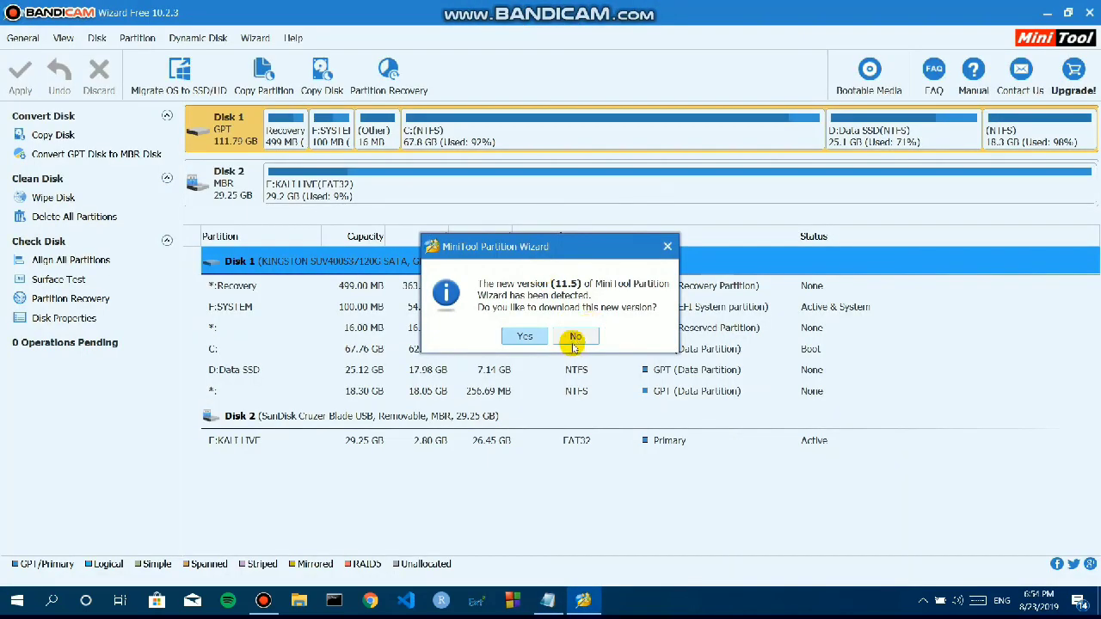
pyautogui.click(572, 339)
pyautogui.click(1085, 406)
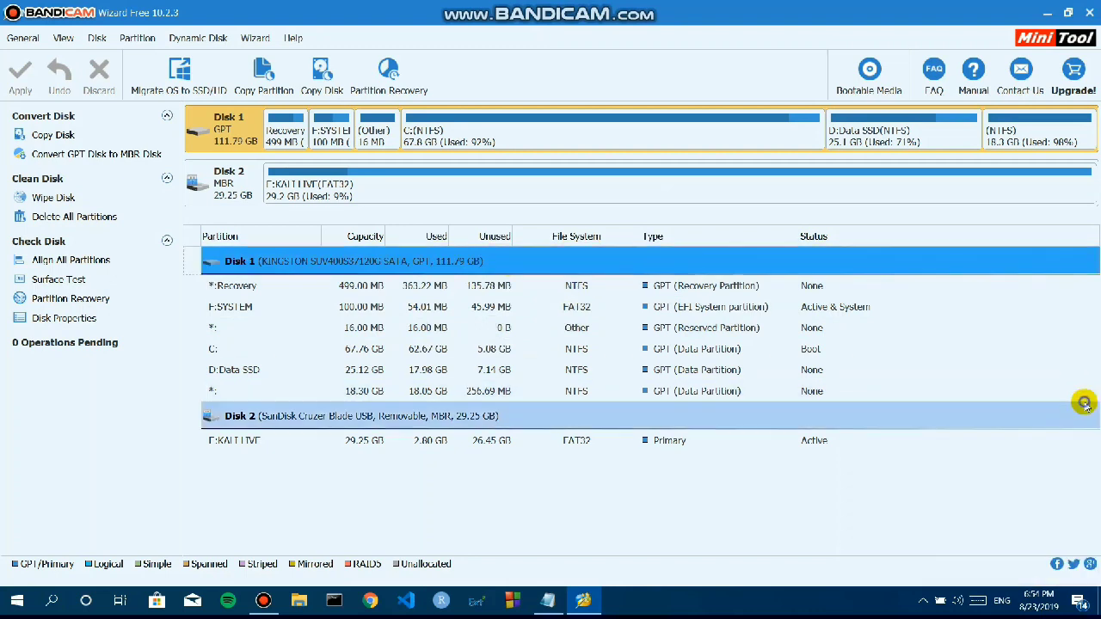
# Shrink the KALI LIVE partition on Disk 2 to about 5.3 GB, leaving the space after it unallocated, and apply the pending change.
pyautogui.click(344, 185)
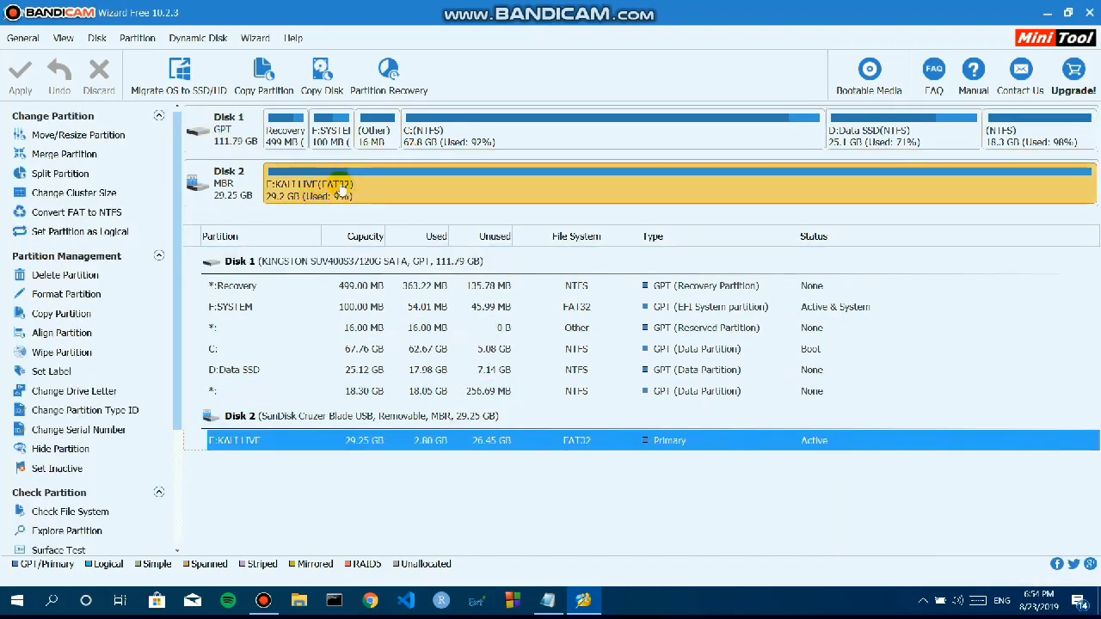
pyautogui.rightClick(342, 188)
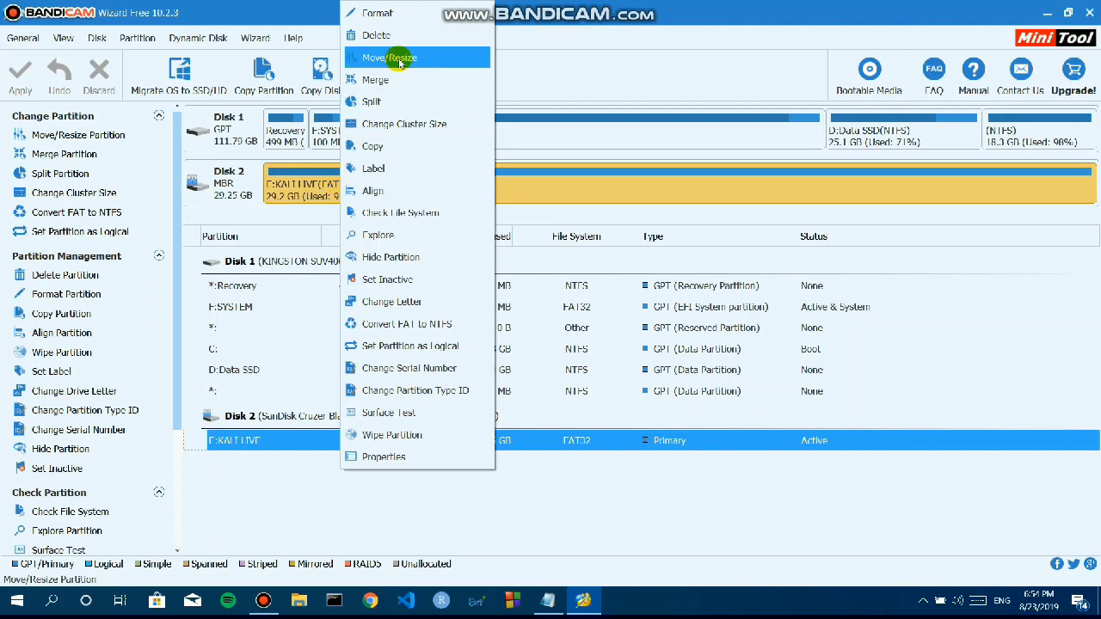
pyautogui.click(428, 59)
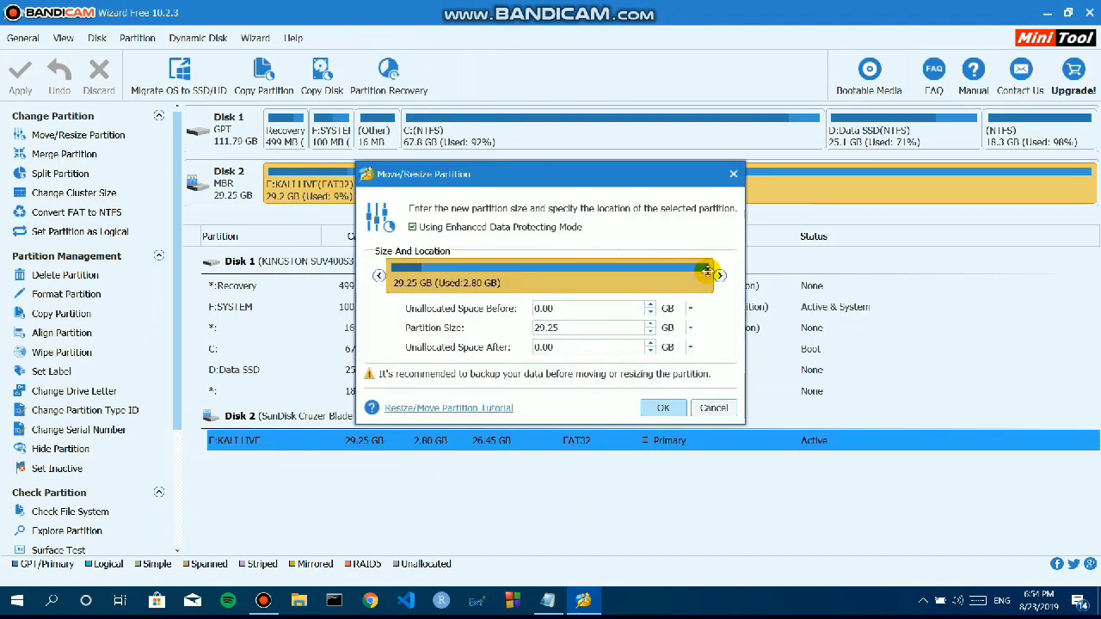
pyautogui.moveTo(717, 275); pyautogui.dragTo(514, 274)
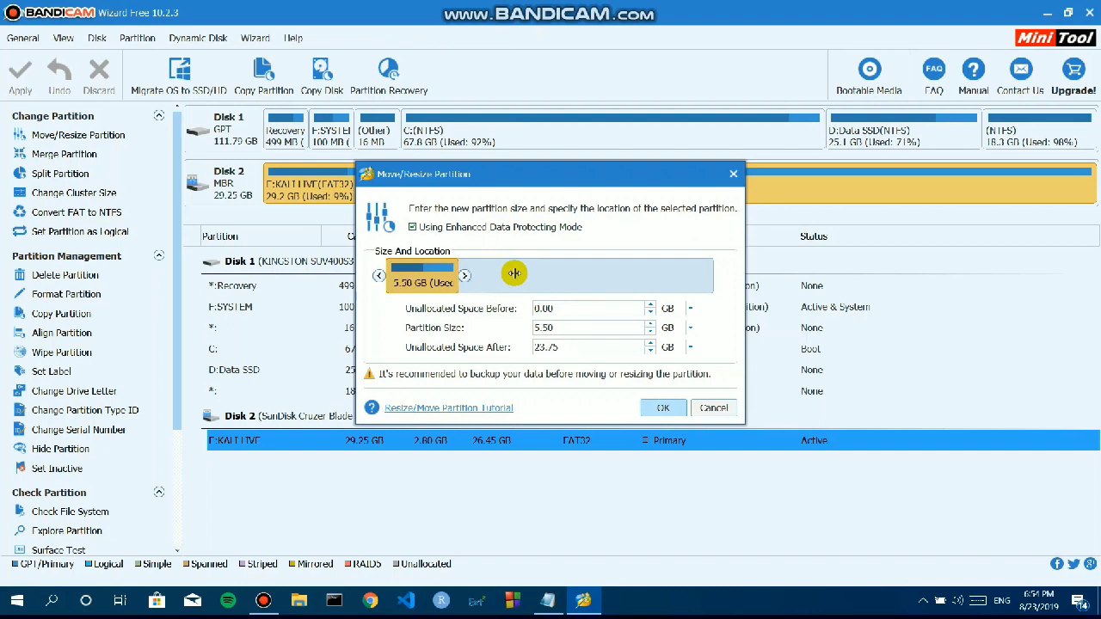
pyautogui.click(654, 409)
pyautogui.click(20, 71)
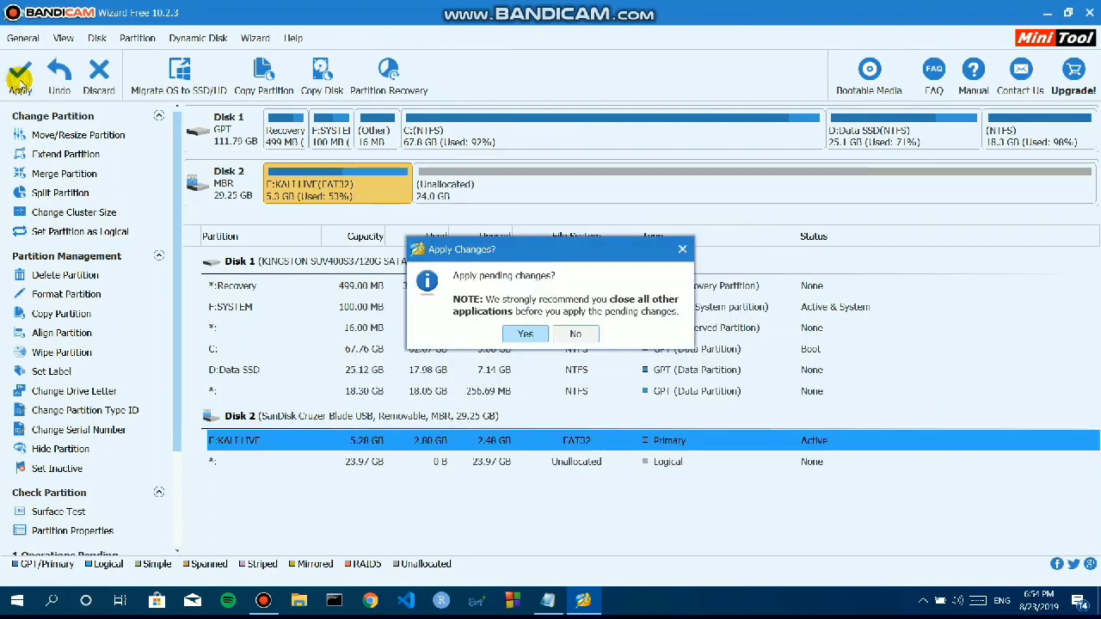
pyautogui.click(524, 336)
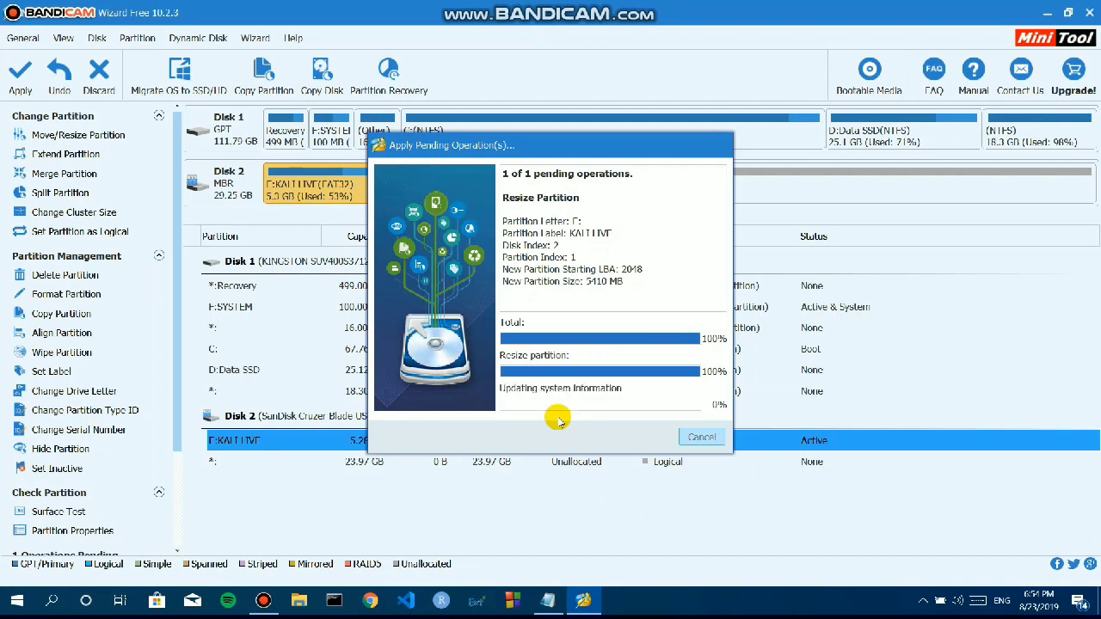
# Begin a new primary partition in Disk 2's unallocated space, accepting the removable-disk warning, and set its file system to Ext4.
pyautogui.click(550, 321)
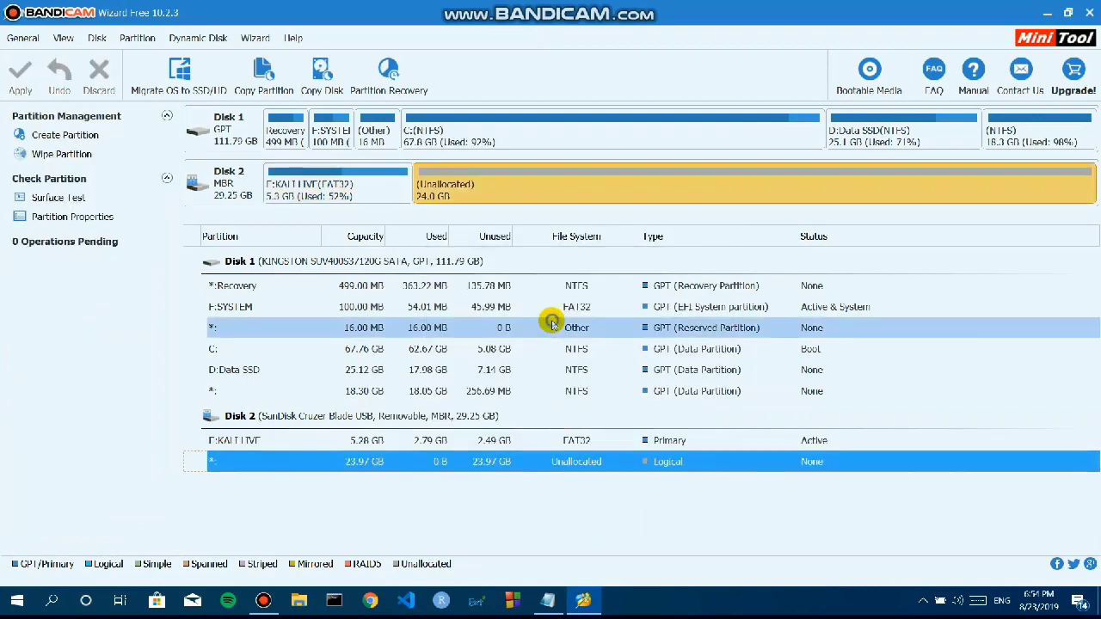
pyautogui.rightClick(481, 187)
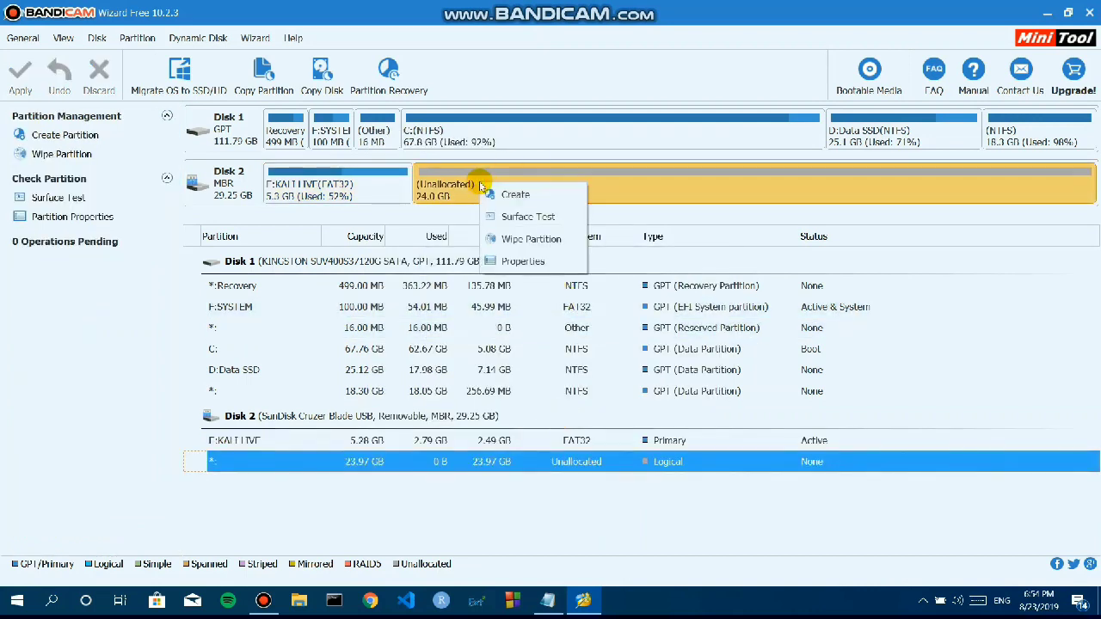
pyautogui.click(514, 196)
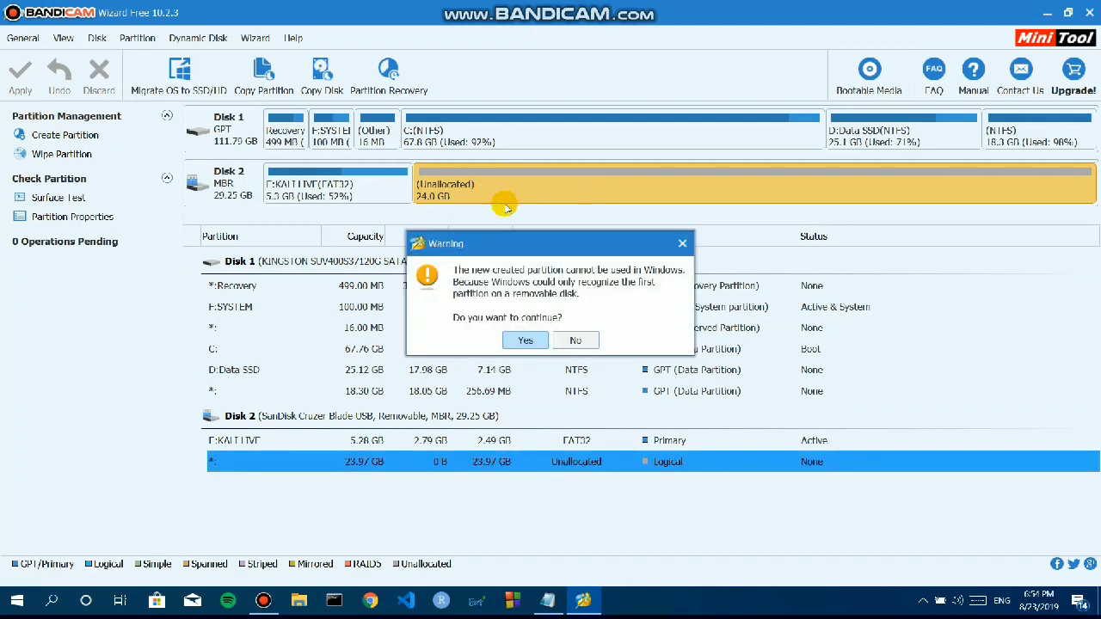
pyautogui.click(521, 341)
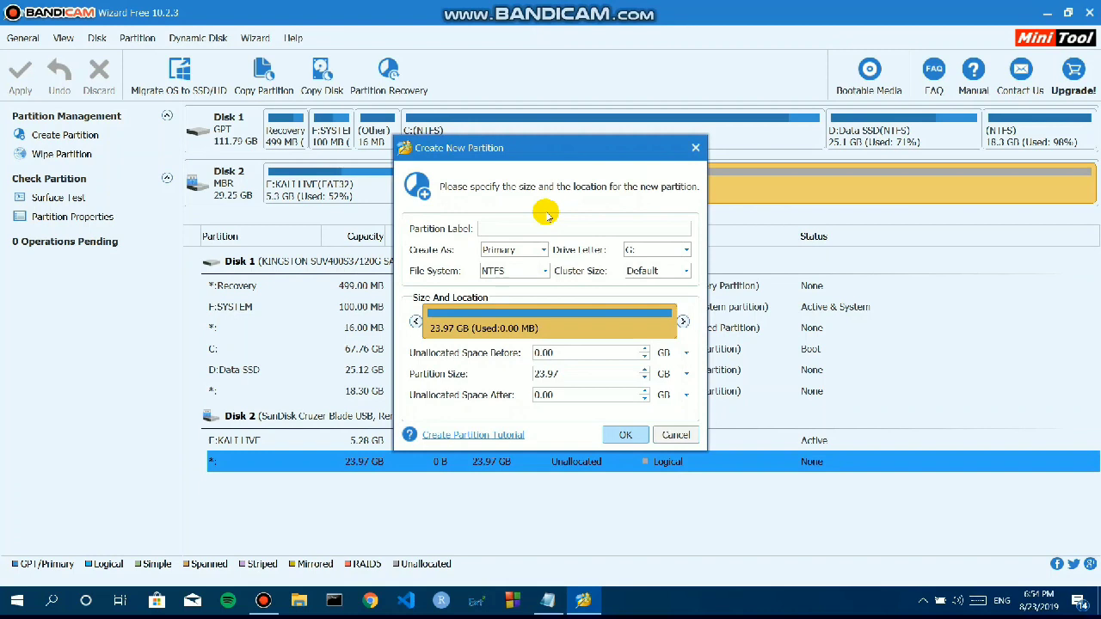
pyautogui.click(544, 271)
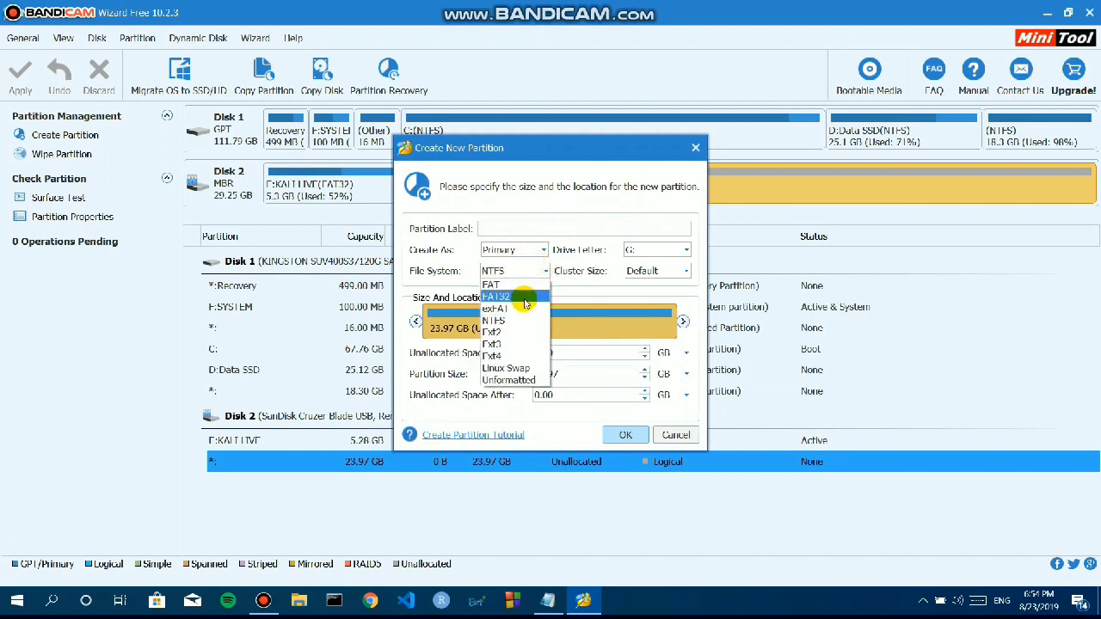
pyautogui.click(499, 356)
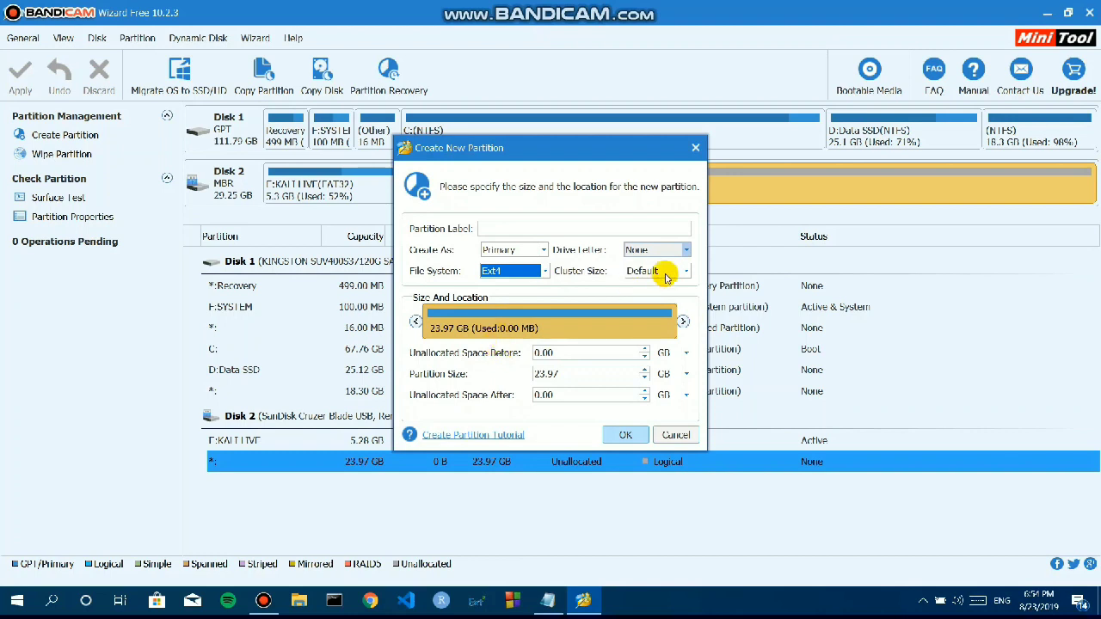
# Label the new partition "persistence", keep it filling all the unallocated space, and apply the pending creation.
pyautogui.click(506, 224)
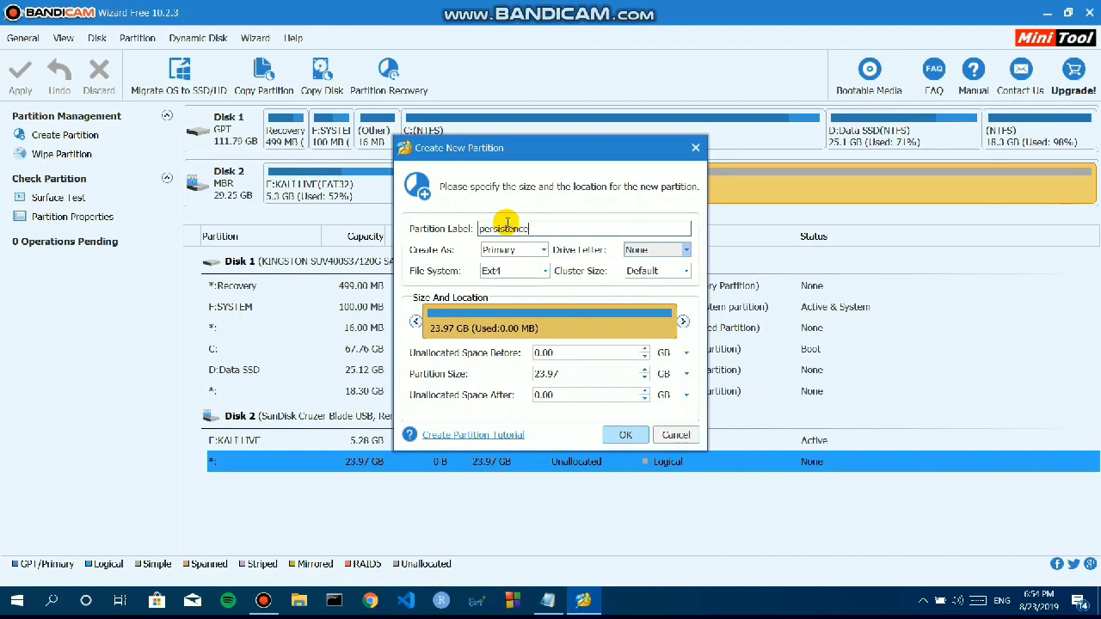
pyautogui.moveTo(530, 228); pyautogui.dragTo(457, 228)
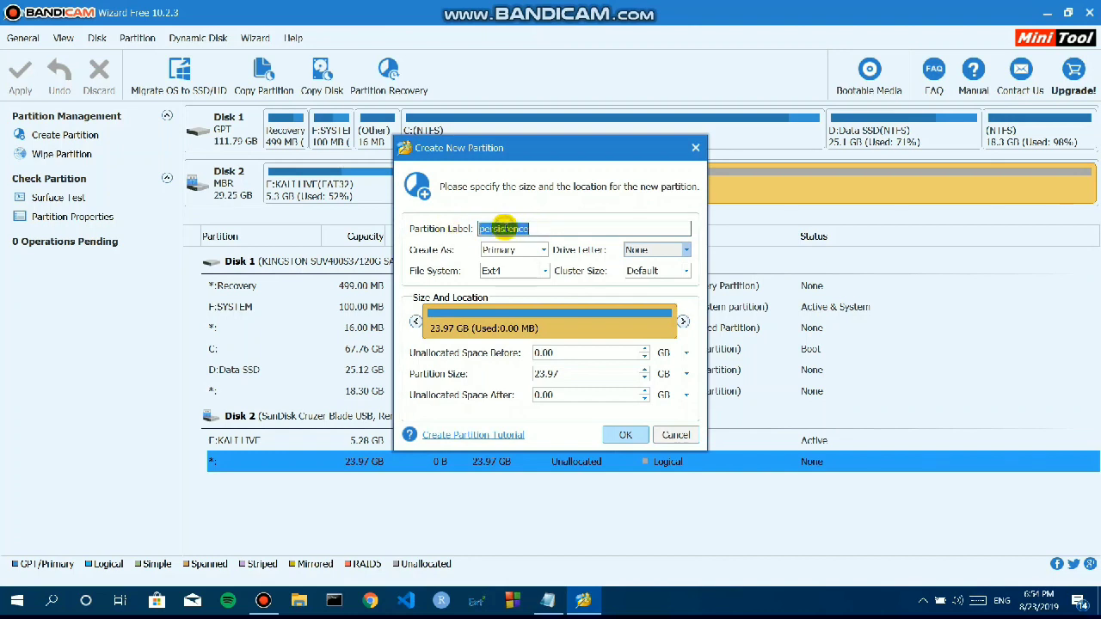
pyautogui.click(626, 434)
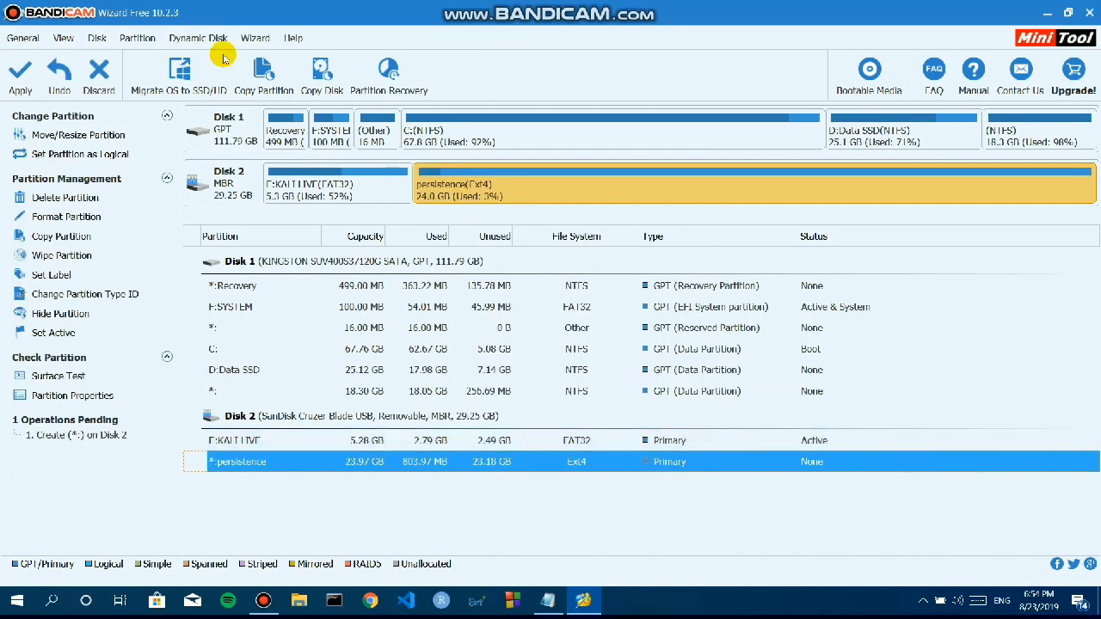
pyautogui.click(20, 72)
pyautogui.click(523, 341)
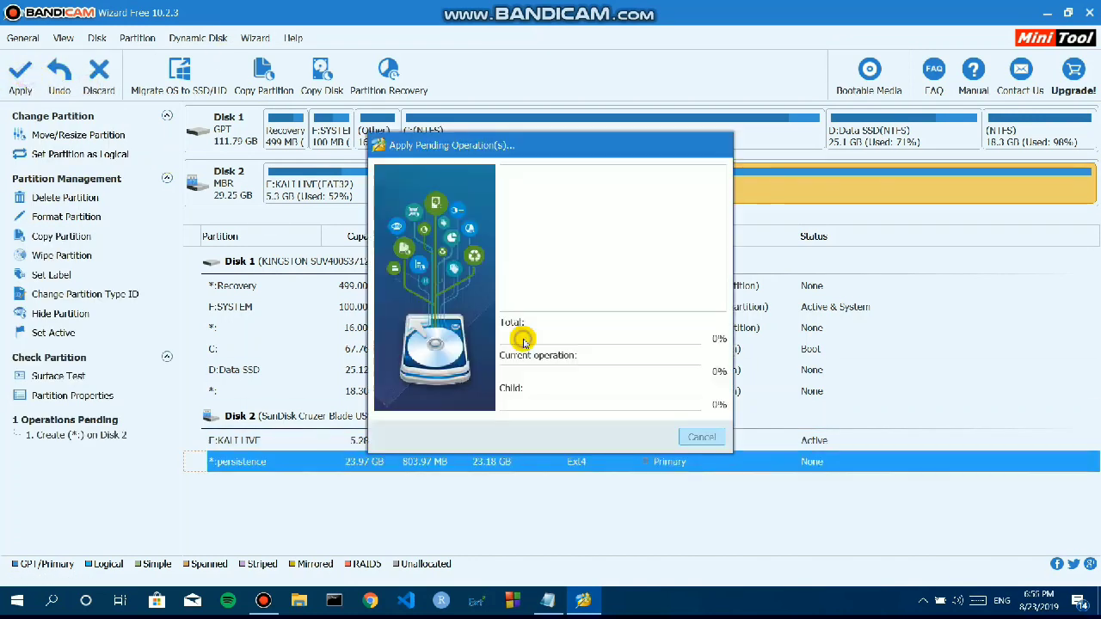
# Check the partition name and file format in the Notepad notes against the partition being created.
pyautogui.click(545, 603)
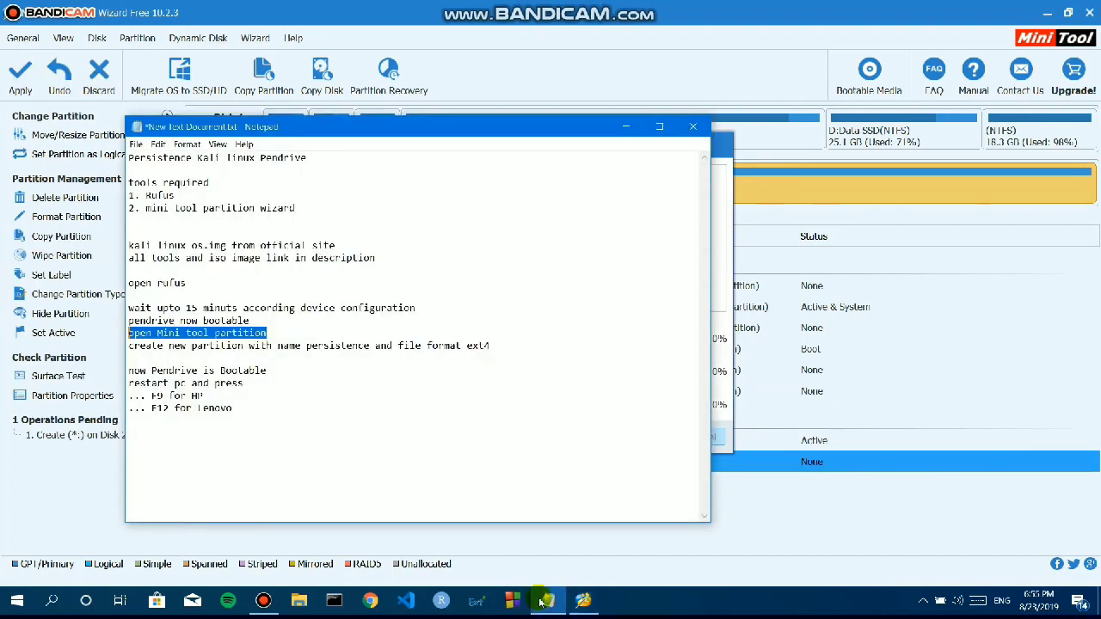
pyautogui.click(279, 330)
pyautogui.moveTo(372, 346); pyautogui.dragTo(306, 345)
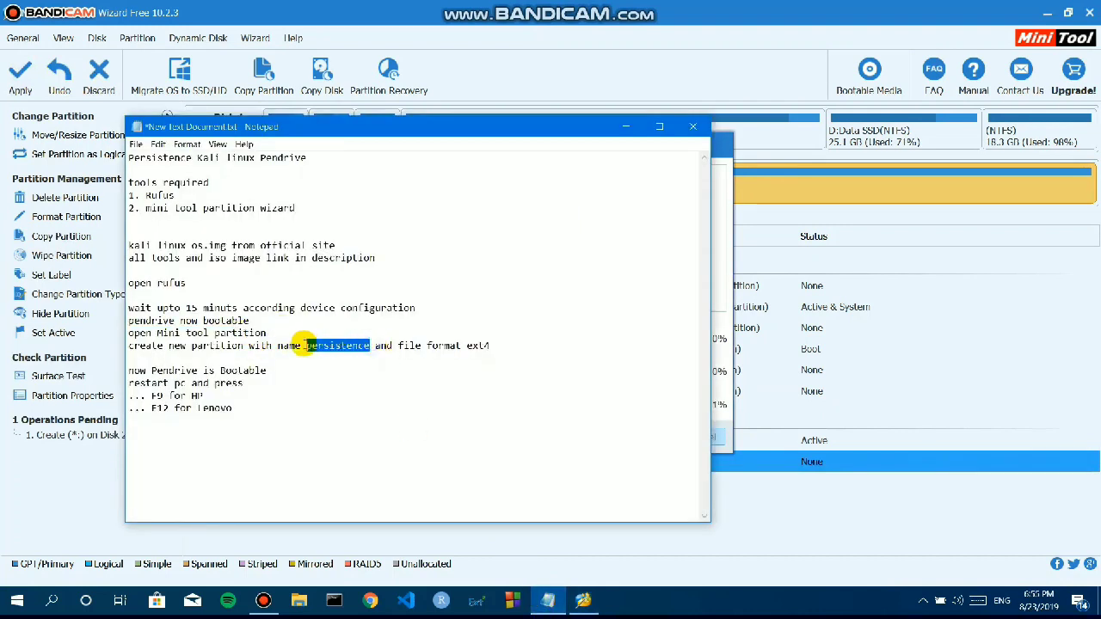
pyautogui.click(283, 388)
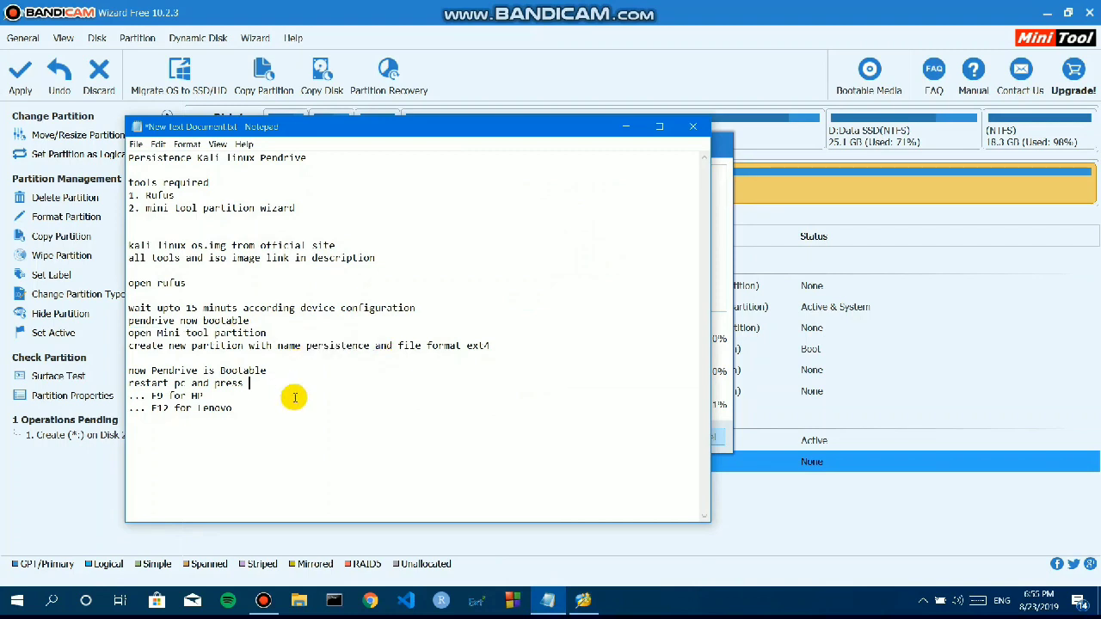
# Return to MiniTool Partition Wizard, acknowledge the applied changes once the partition has been created, and close the program.
pyautogui.click(580, 598)
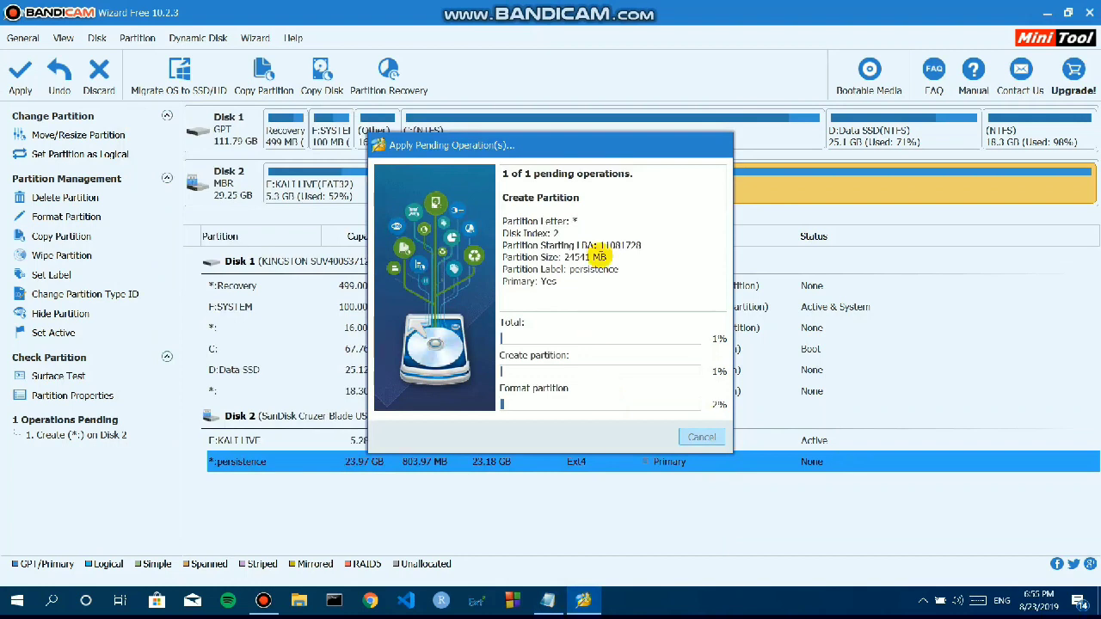
pyautogui.moveTo(580, 140)
pyautogui.mouseDown()
pyautogui.moveTo(578, 197)
pyautogui.moveTo(904, 329)
pyautogui.moveTo(580, 135)
pyautogui.mouseUp()
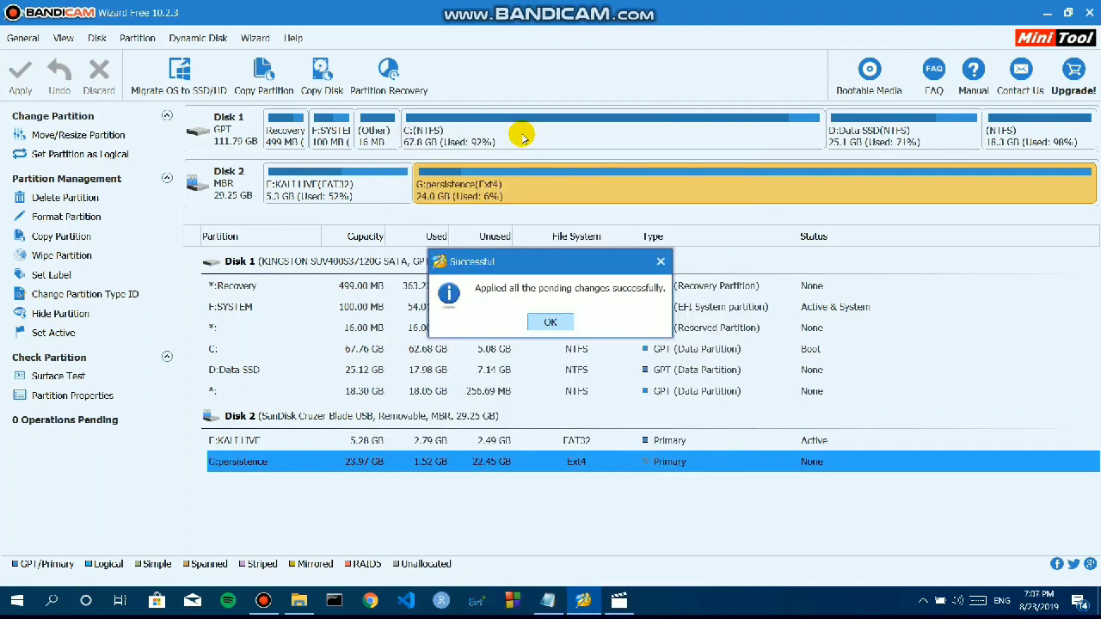
pyautogui.click(550, 323)
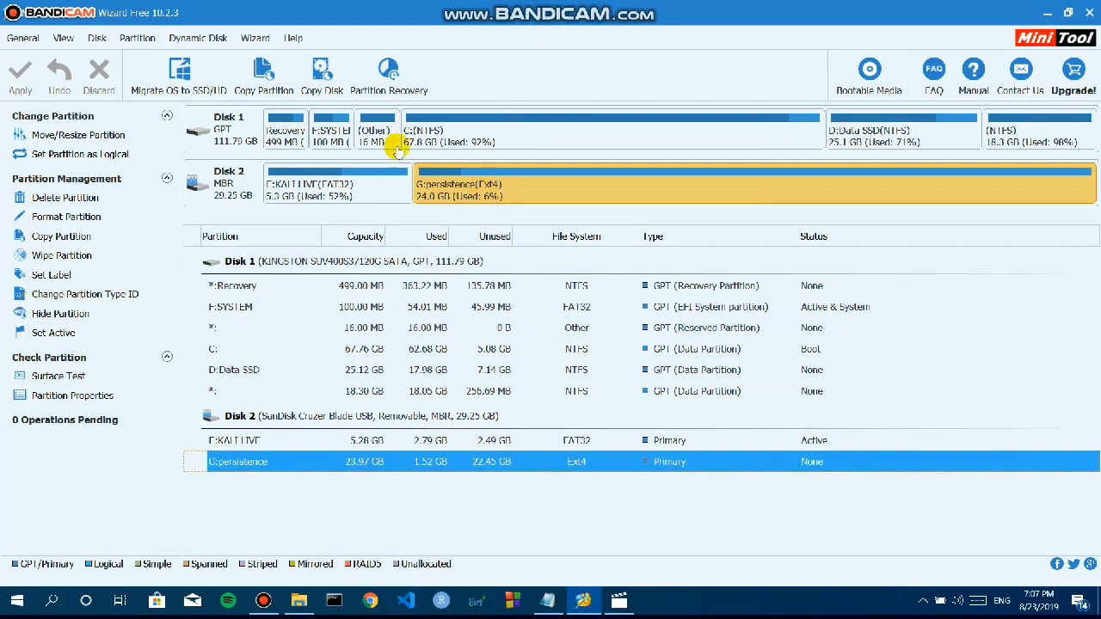
pyautogui.click(1089, 12)
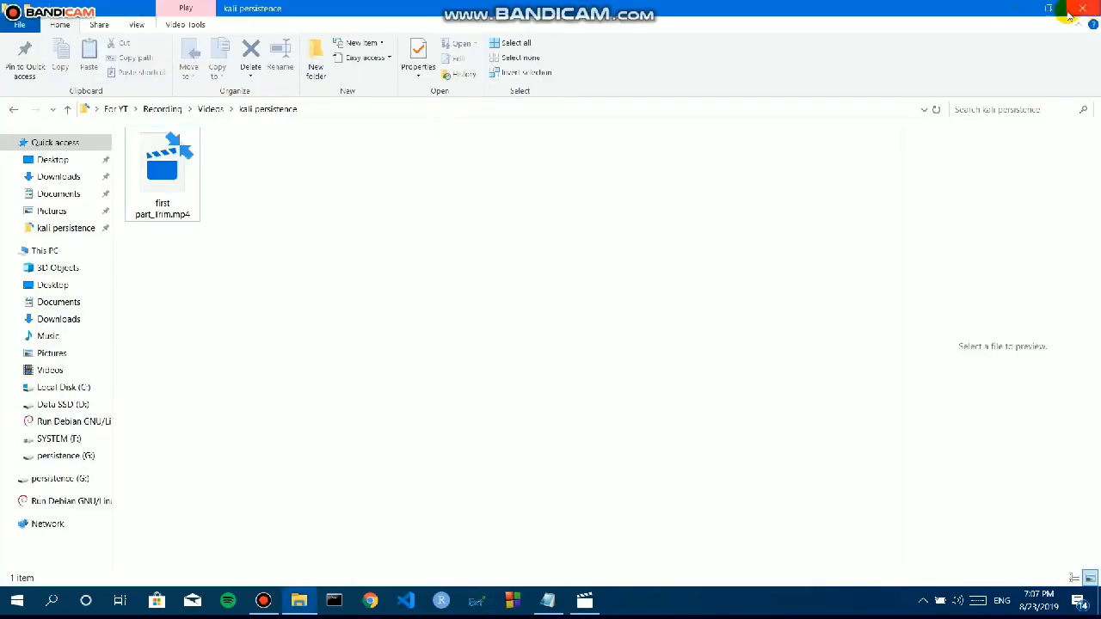
# Switch to the Notepad notes and delete the text "now Pendrive is Bootable" above the restart instructions.
pyautogui.click(548, 602)
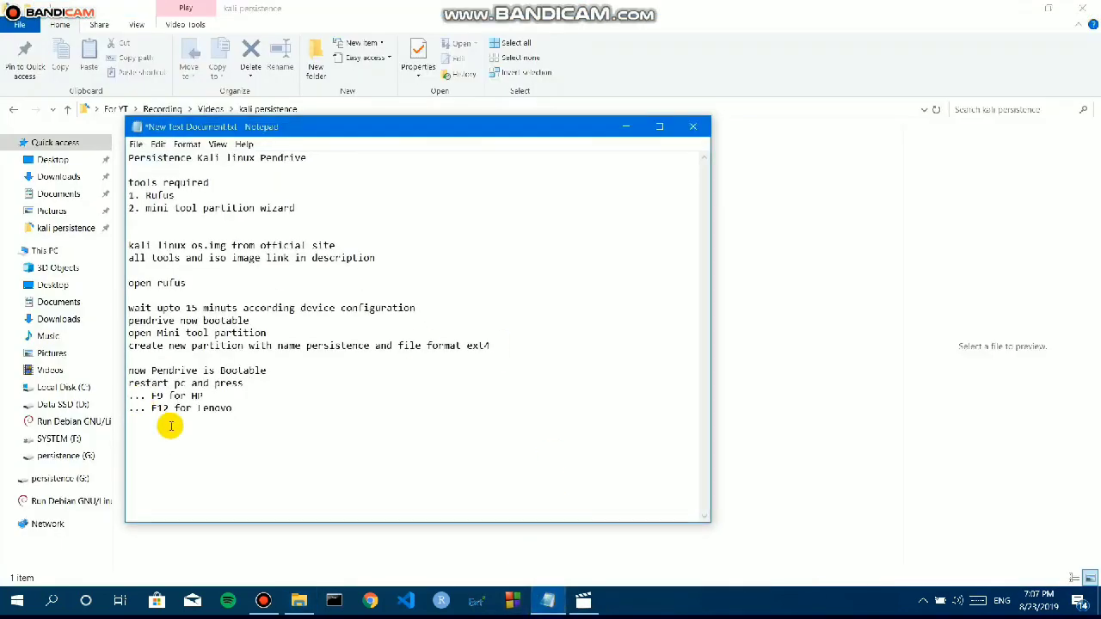
pyautogui.moveTo(490, 345); pyautogui.dragTo(215, 347)
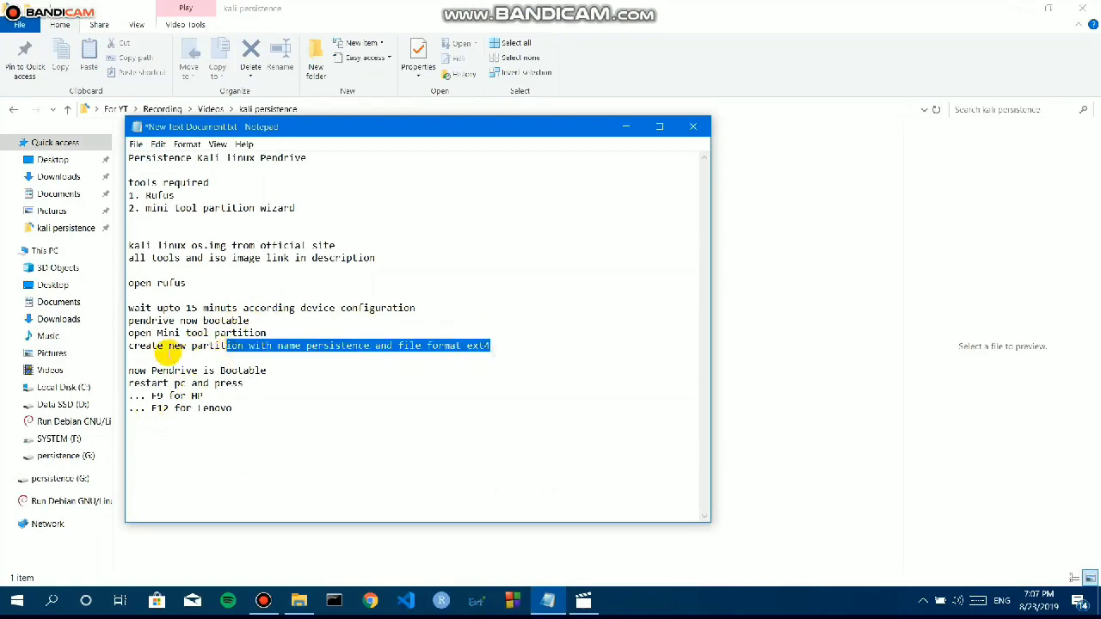
pyautogui.click(168, 353)
pyautogui.moveTo(269, 370); pyautogui.dragTo(131, 371)
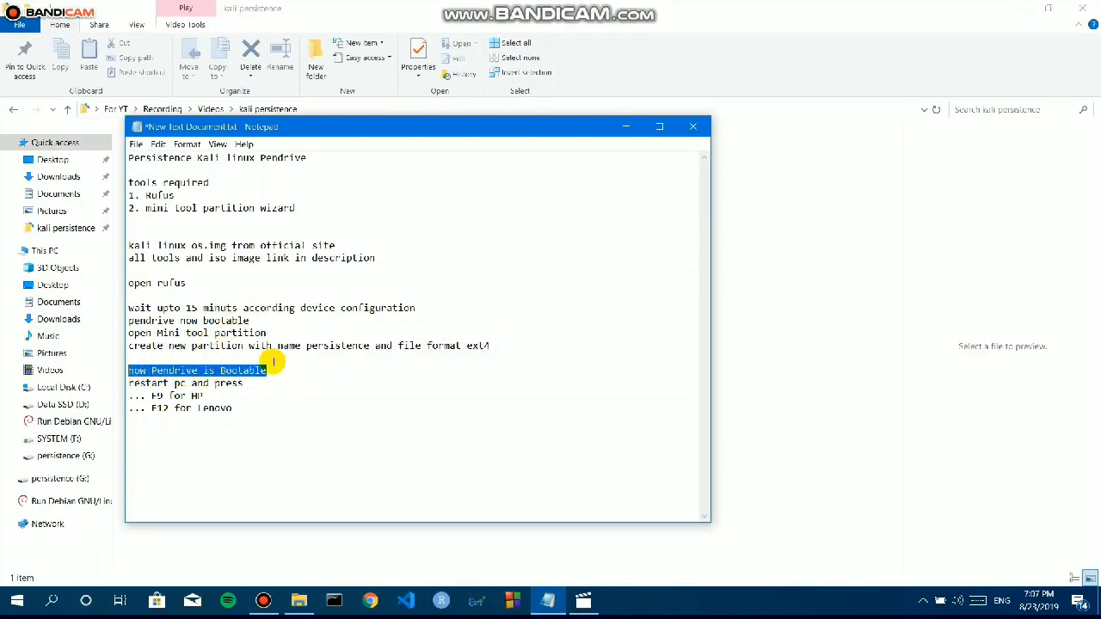
pyautogui.press('BackSpace')
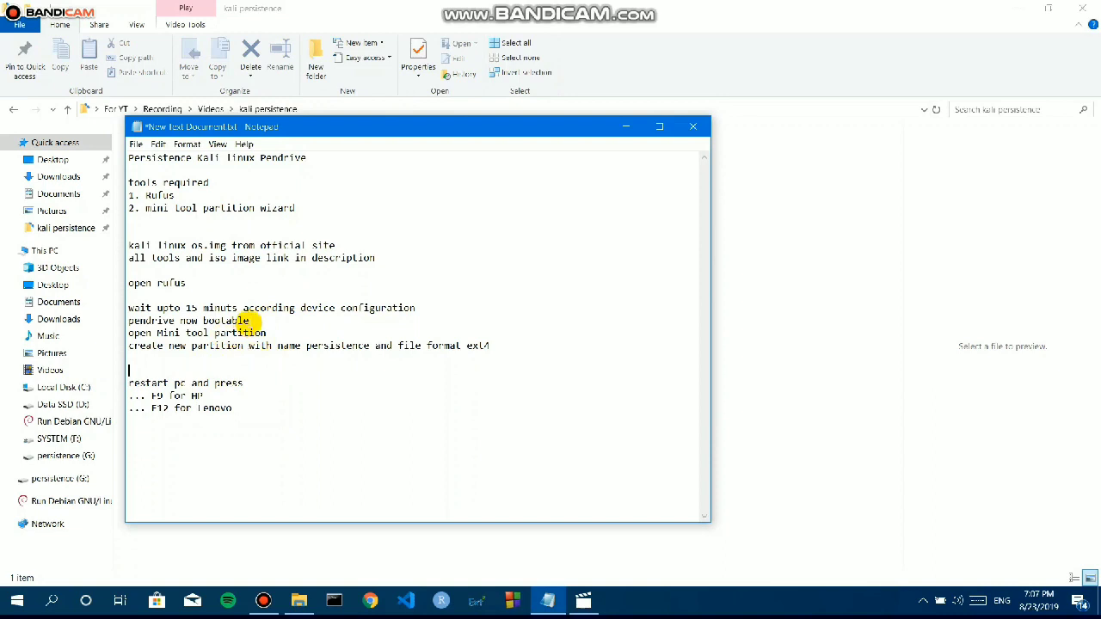
pyautogui.moveTo(131, 382); pyautogui.dragTo(244, 408)
pyautogui.click(226, 408)
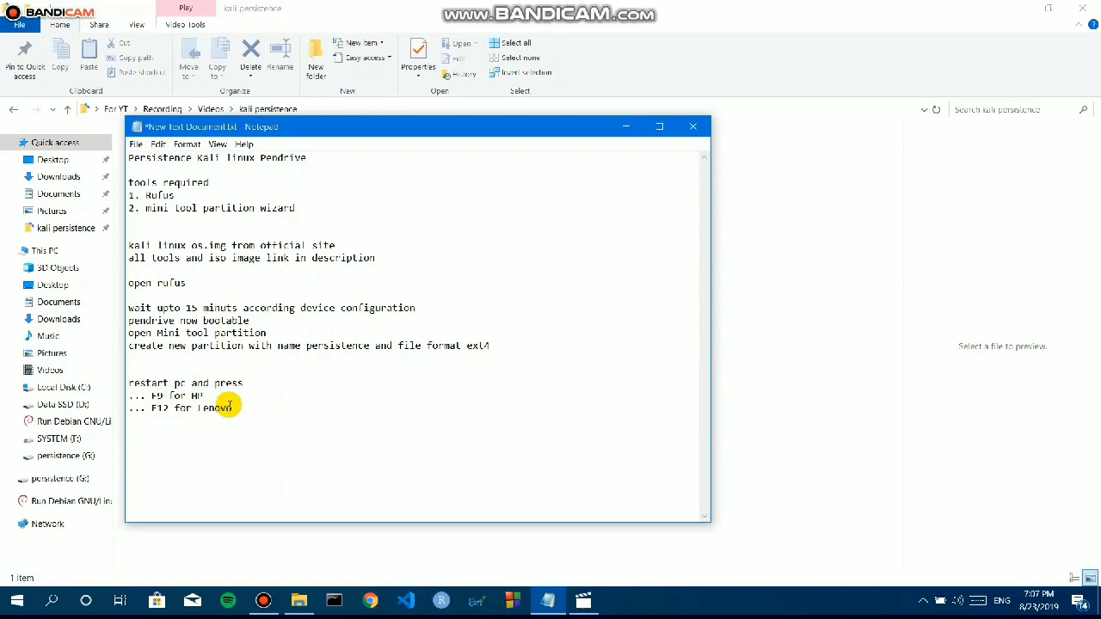